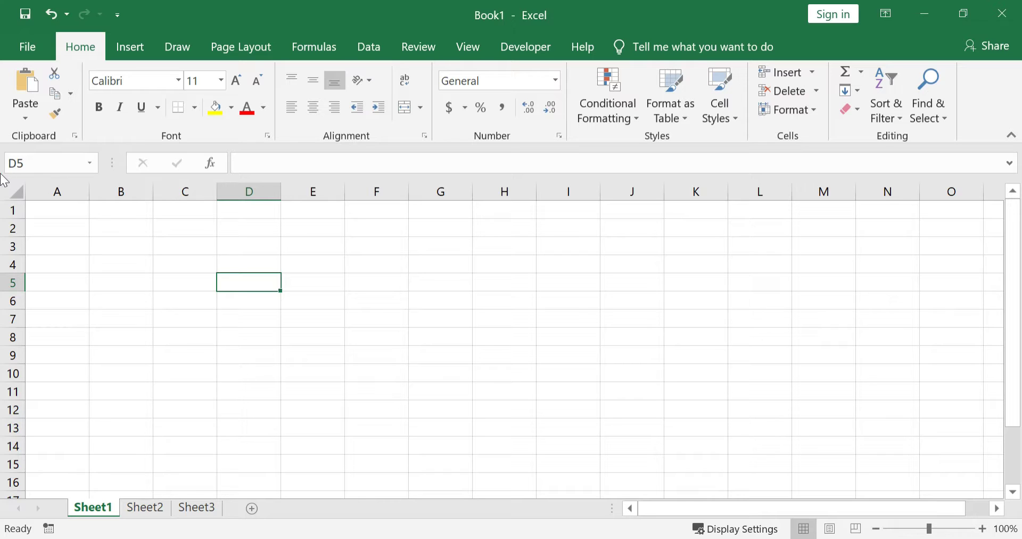
Step: Enter the word "apple" in cell D5
{"action": "type", "text": "apple"}
{"action": "key", "text": "Return"}
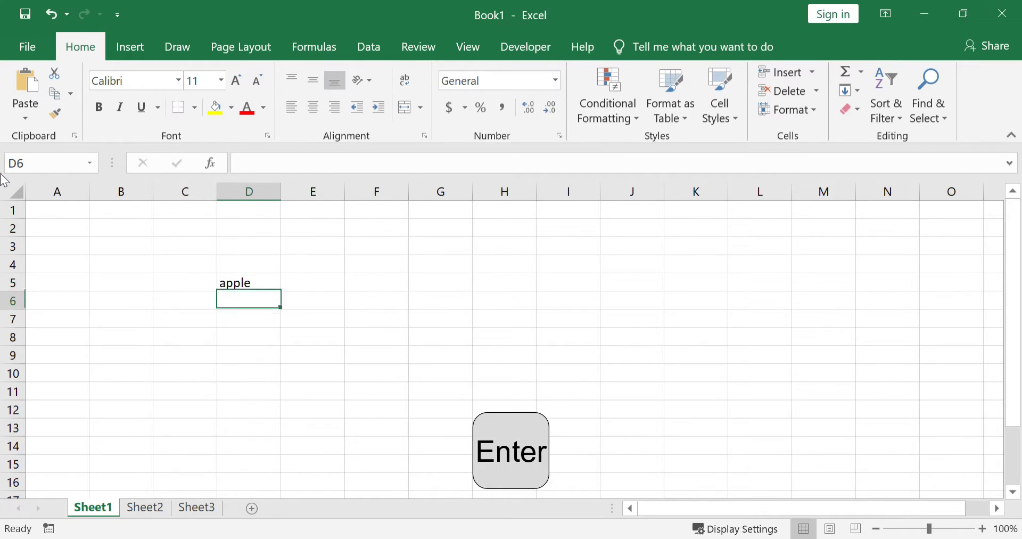
{"action": "key", "text": "Up"}
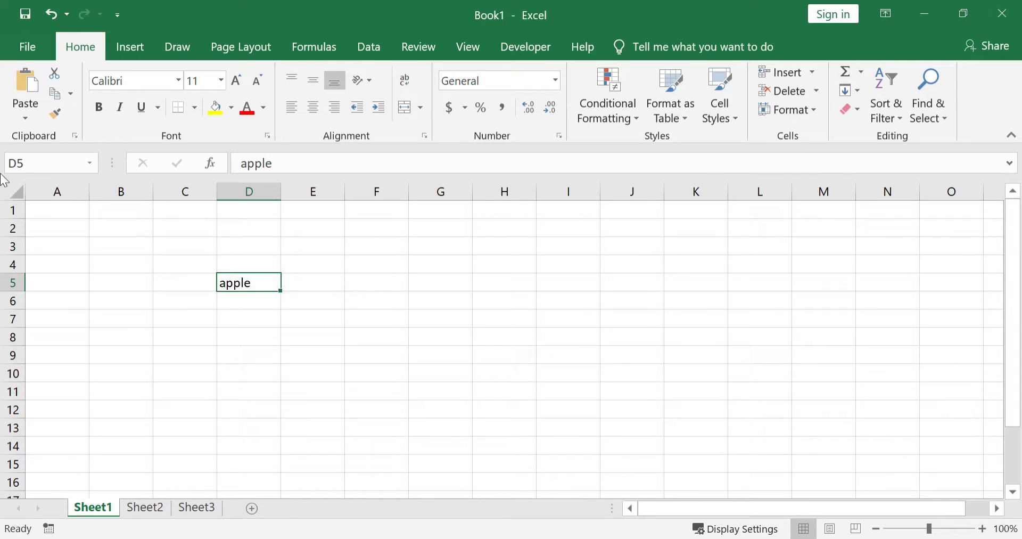
{"action": "type", "text": "ora"}
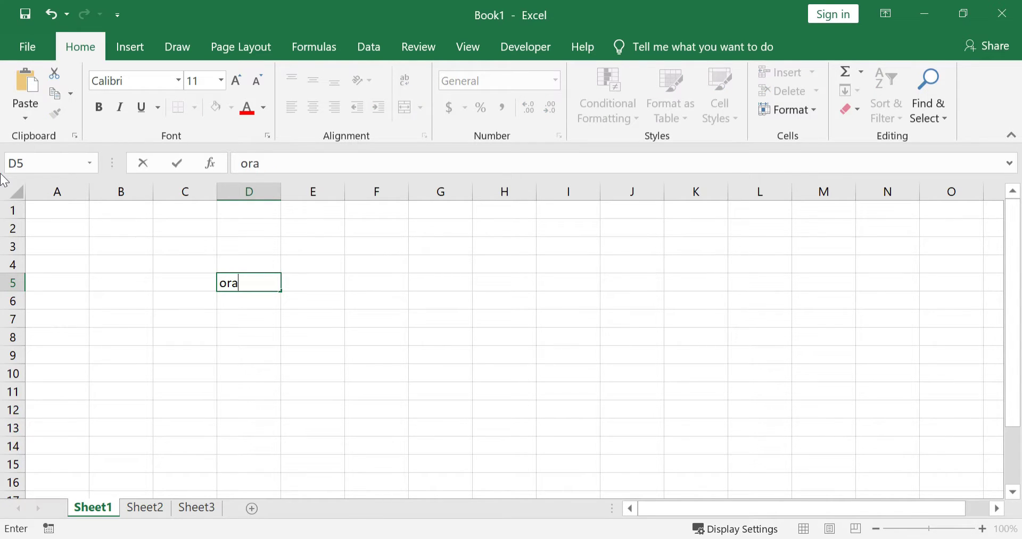
{"action": "type", "text": "ng"}
{"action": "key", "text": "Escape"}
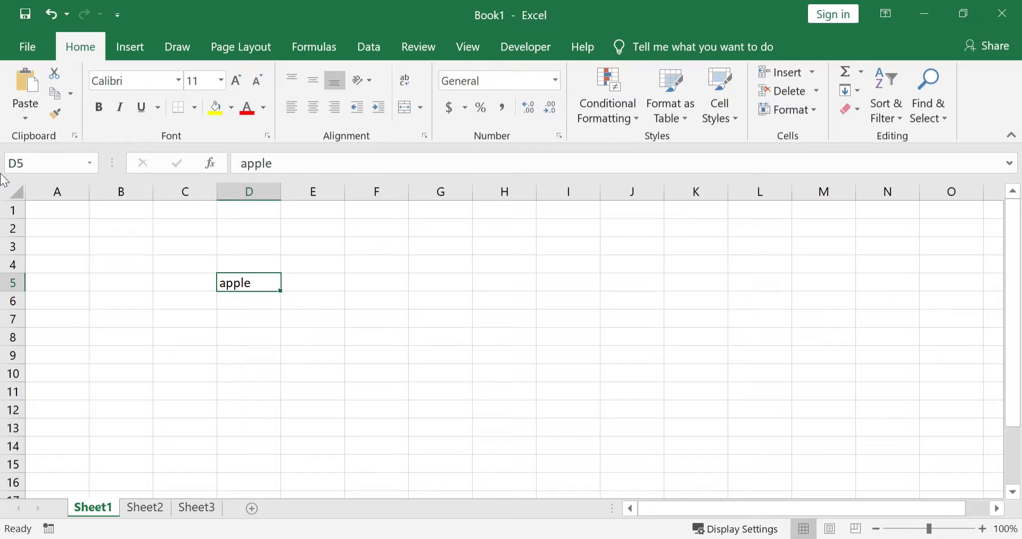
Step: Replace the text in cell D5 with "orange" and undo that replacement
{"action": "type", "text": "orange"}
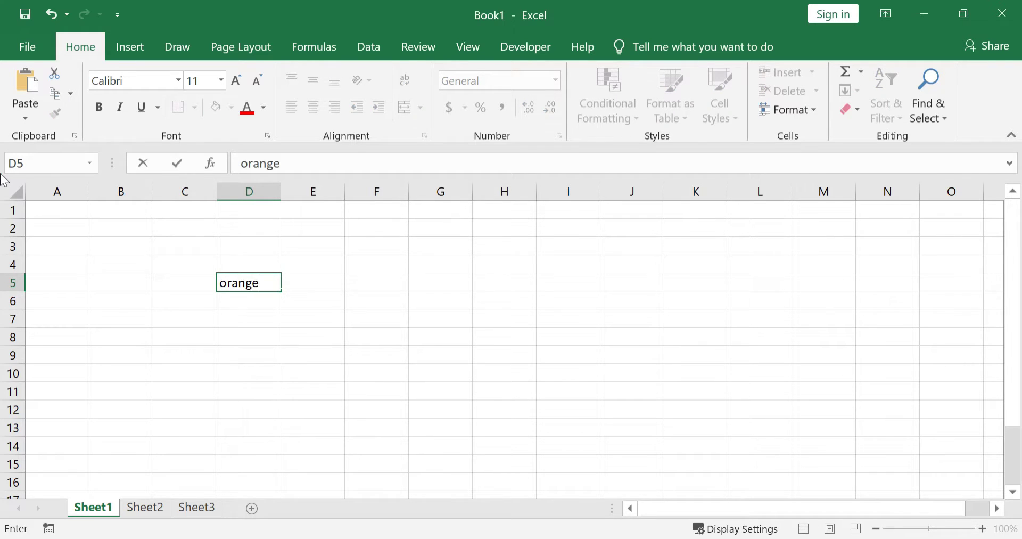
{"action": "key", "text": "Return"}
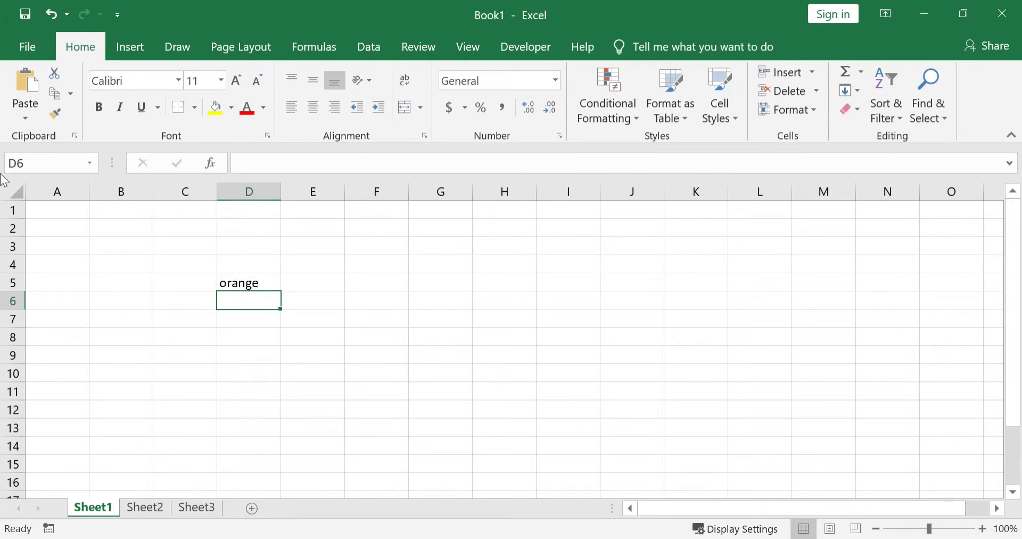
{"action": "key", "text": "ctrl+z"}
{"action": "key", "text": "ctrl+z"}
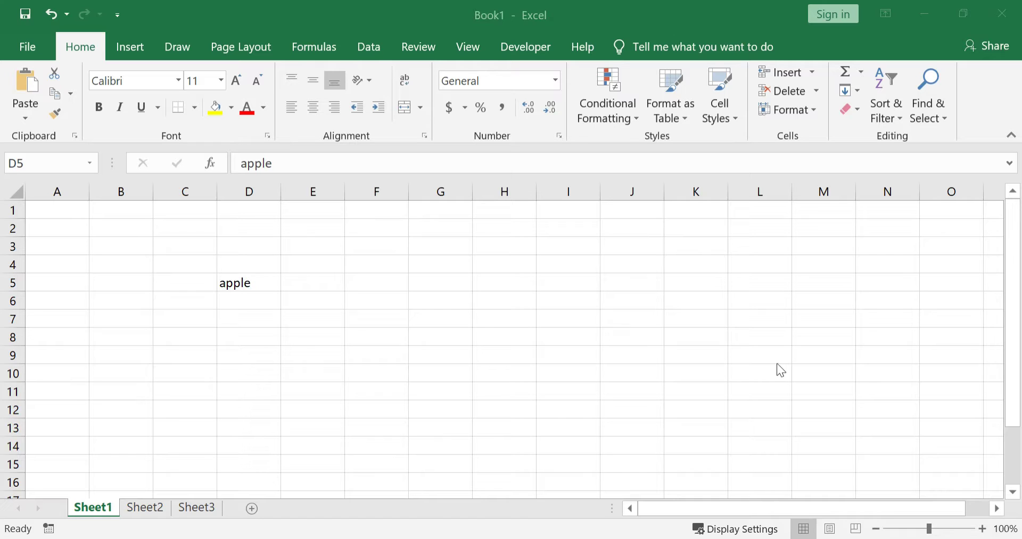
Step: Rename Sheet1 as "Average Construction Company"
{"action": "double_click", "coordinate": [93, 508]}
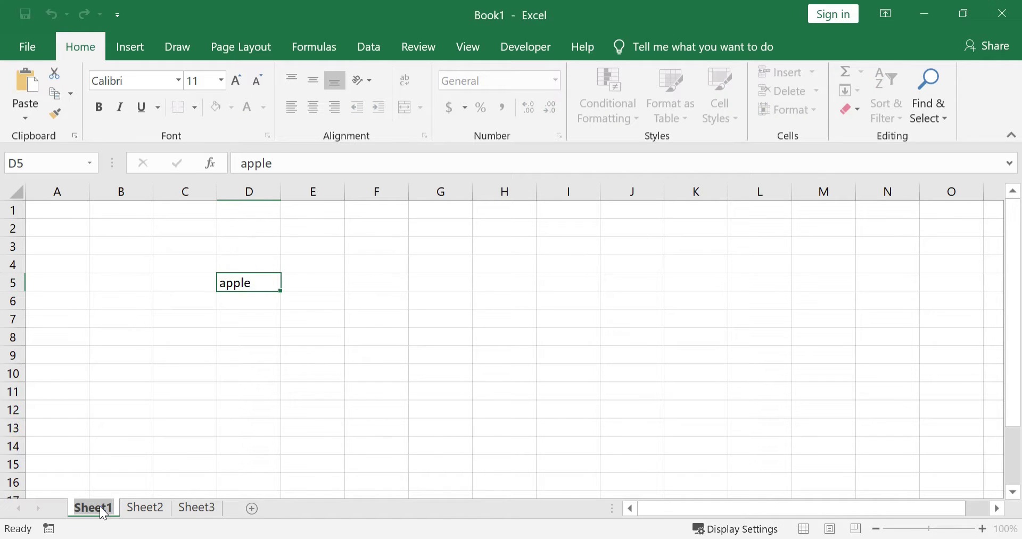
{"action": "type", "text": "Average C"}
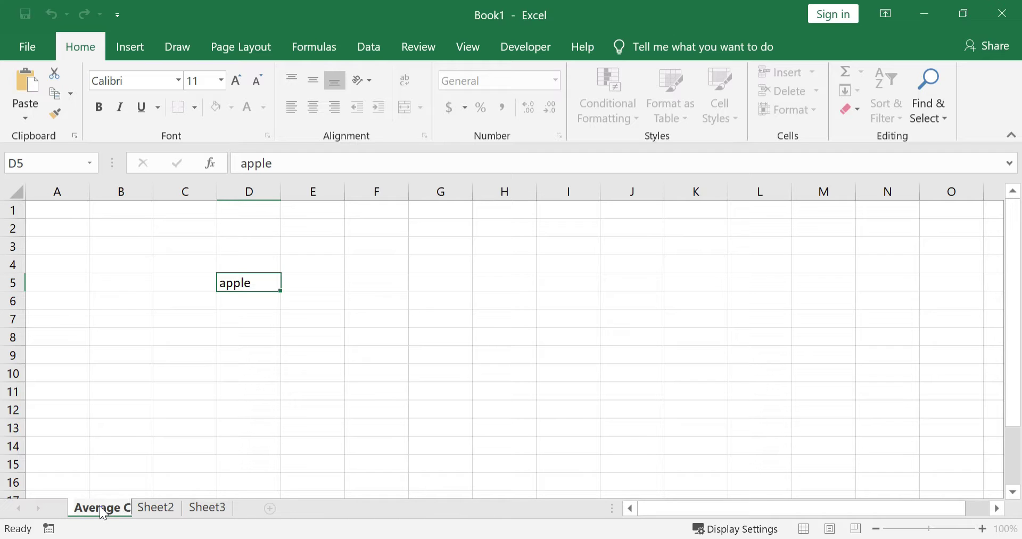
{"action": "type", "text": "onstruction C"}
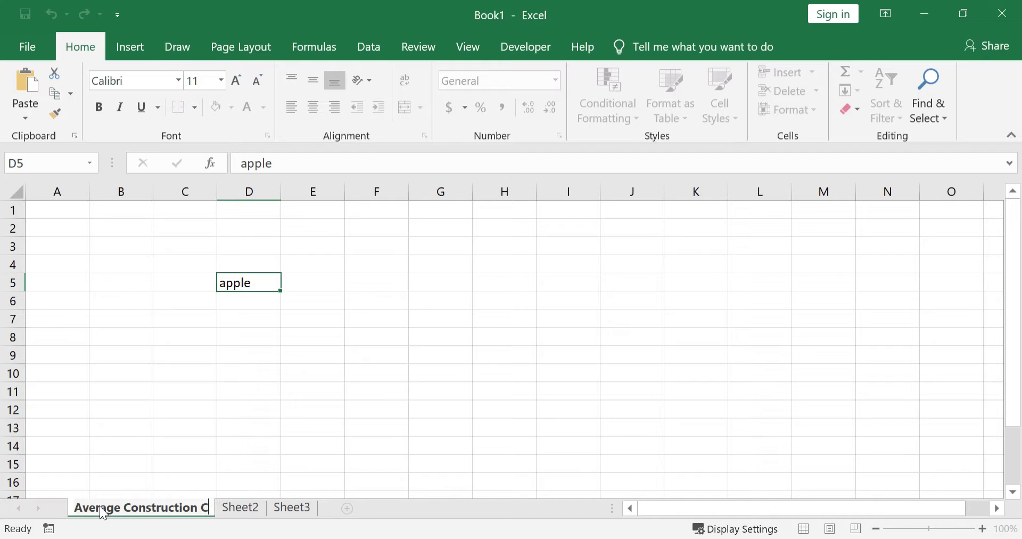
{"action": "type", "text": "ompany"}
{"action": "key", "text": "Return"}
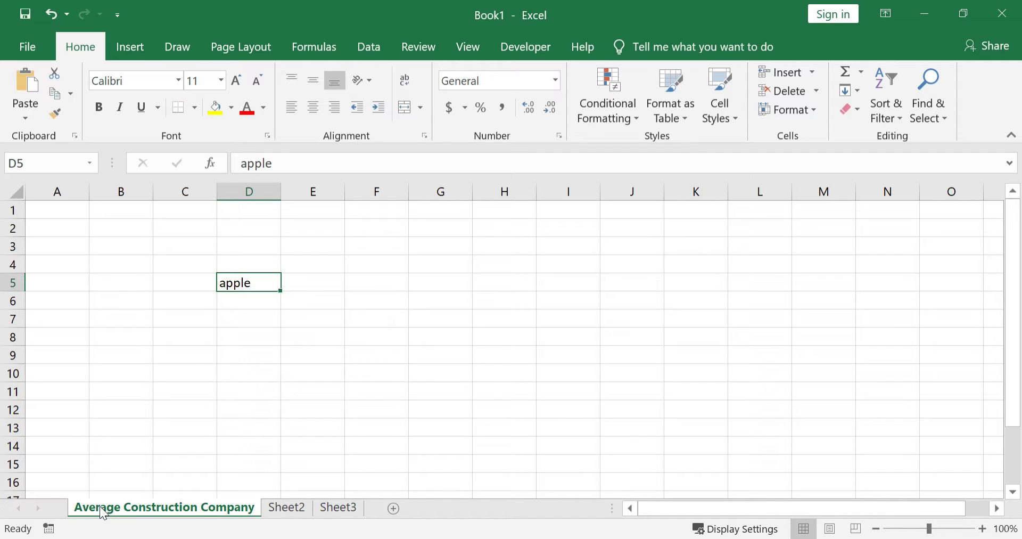
Step: Color the Average Construction Company sheet tab with the darker blue from the theme's main colors and clear the contents of cell D5
{"action": "right_click", "coordinate": [93, 509]}
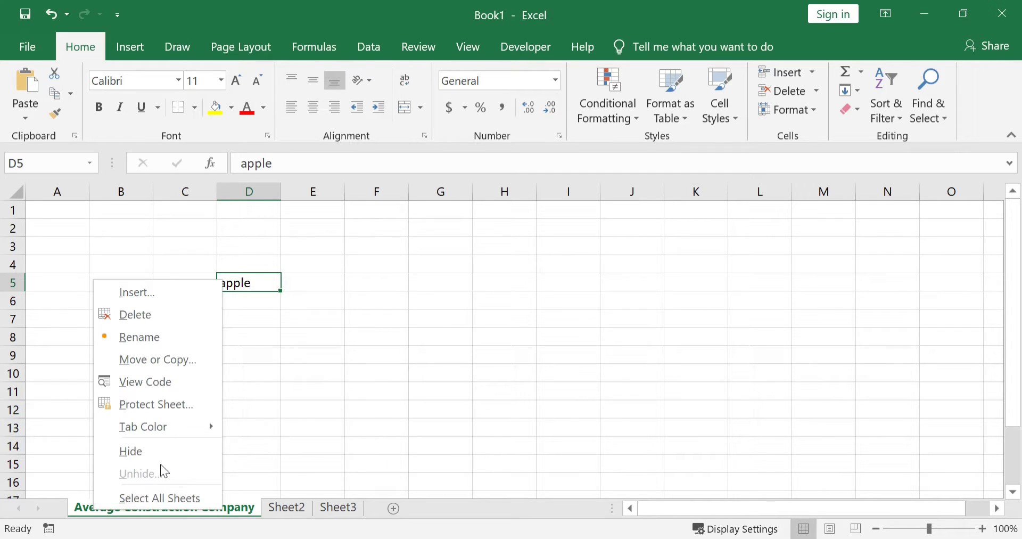
{"action": "mouse_move", "coordinate": [174, 428]}
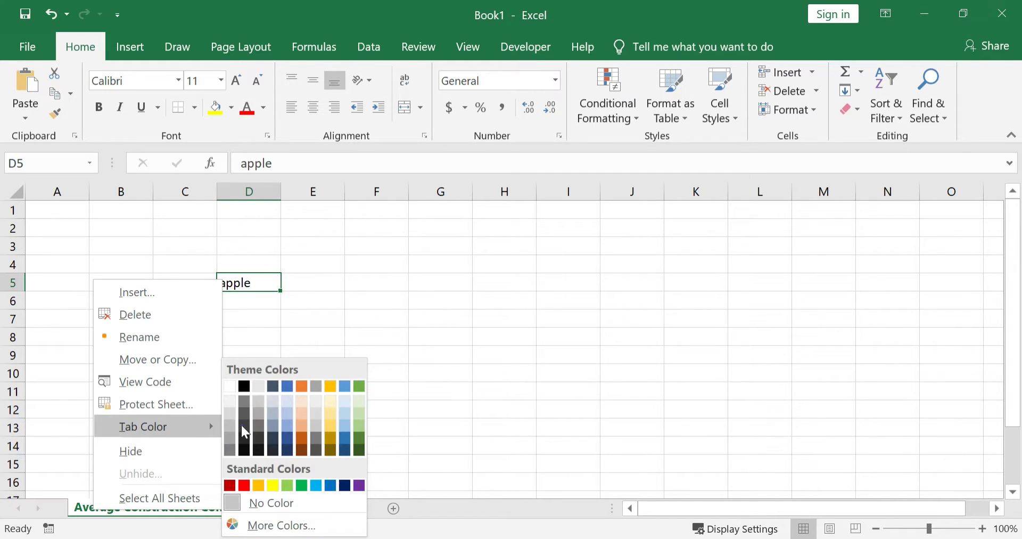
{"action": "left_click", "coordinate": [288, 385]}
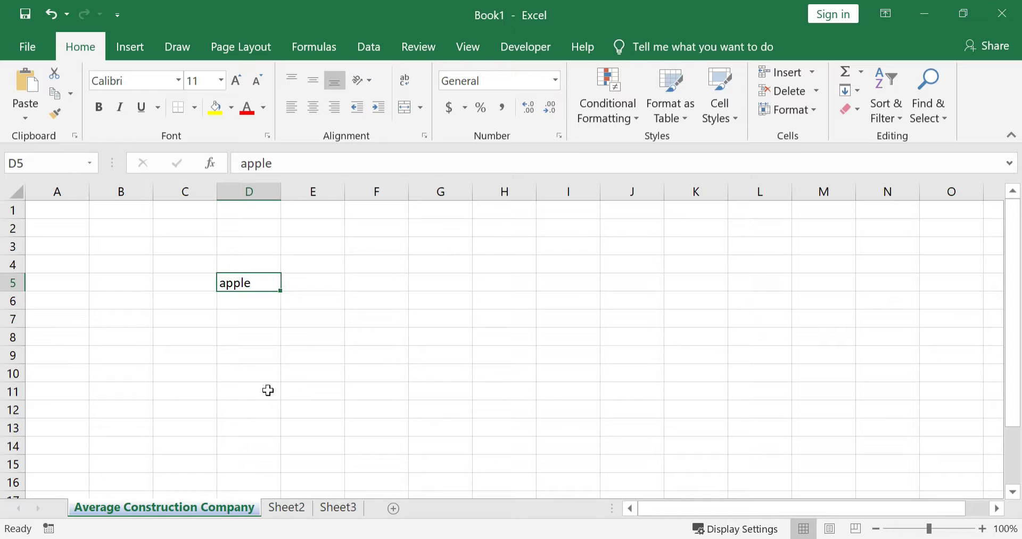
{"action": "key", "text": "Delete"}
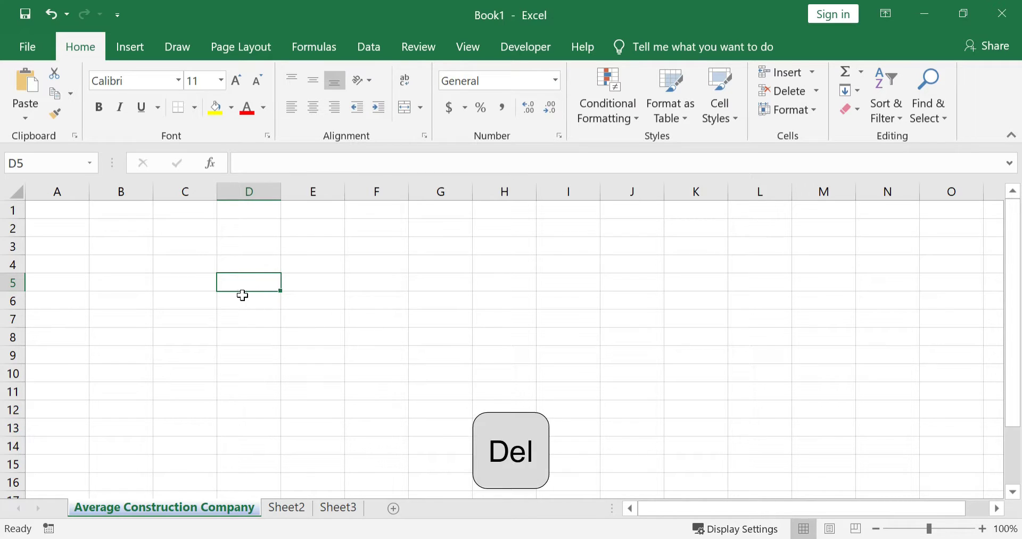
Step: Enter the column headings "Week Ending", "Department" and "Employee Name" in cells A1 to C1
{"action": "left_click", "coordinate": [68, 209]}
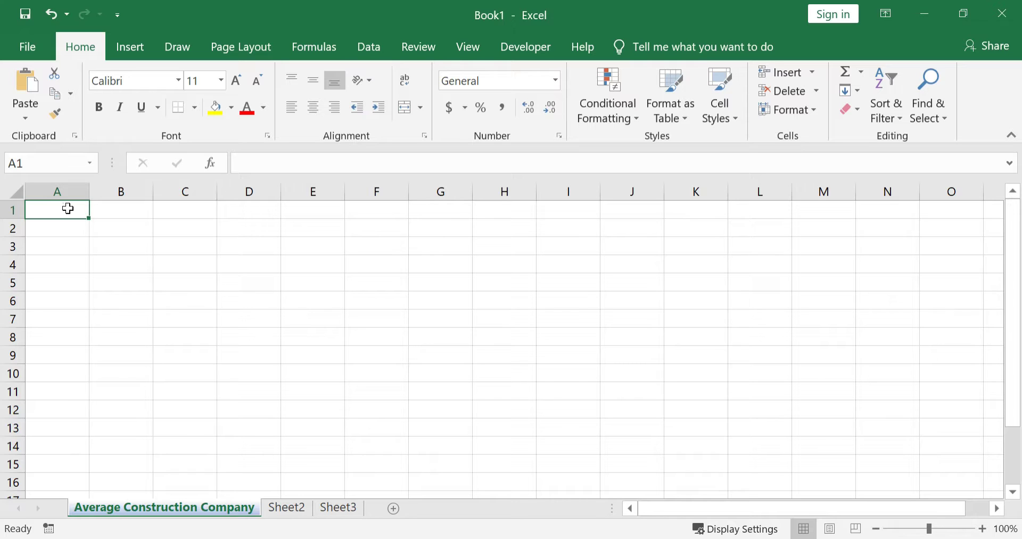
{"action": "type", "text": "Week"}
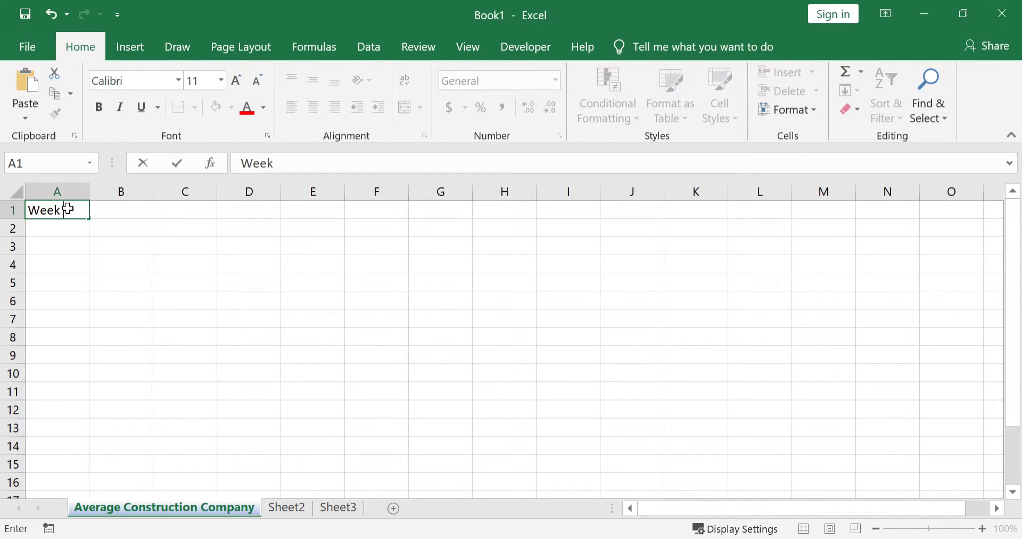
{"action": "type", "text": " Ending"}
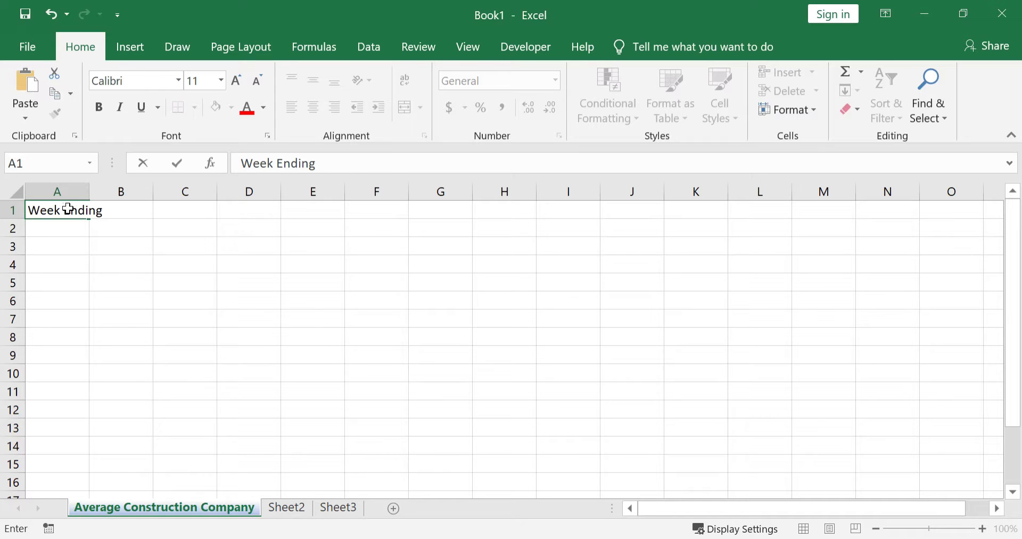
{"action": "key", "text": "Tab"}
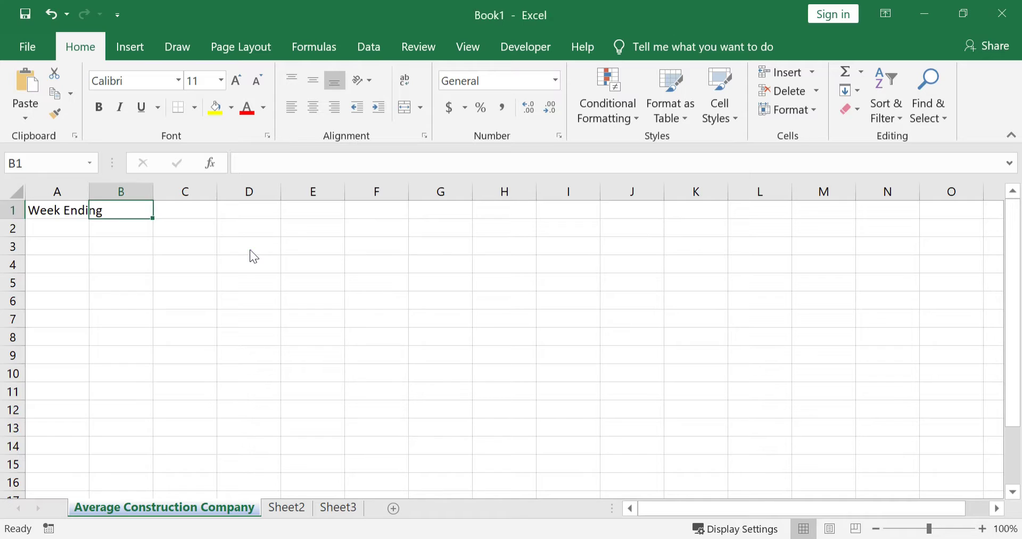
{"action": "type", "text": "De"}
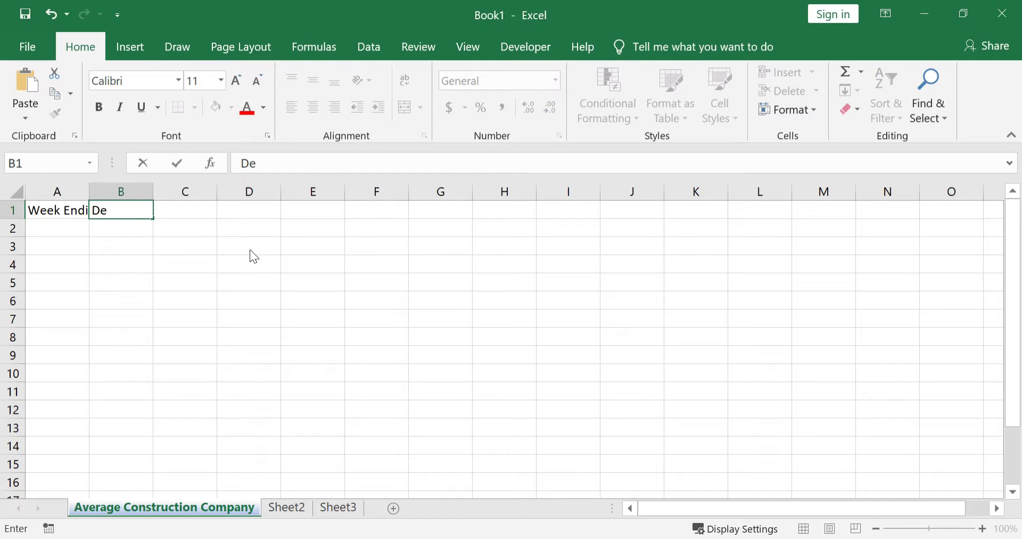
{"action": "type", "text": "partment"}
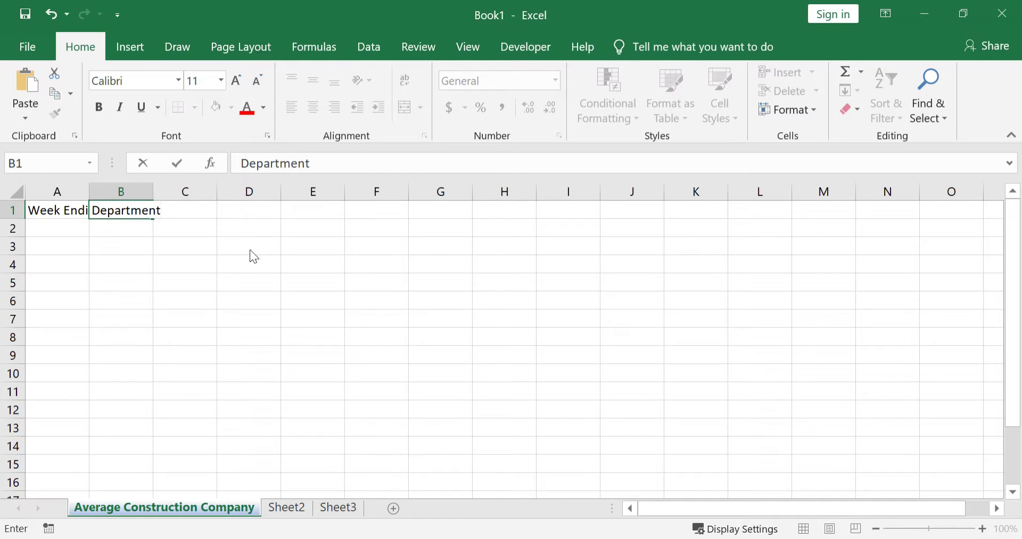
{"action": "key", "text": "Tab"}
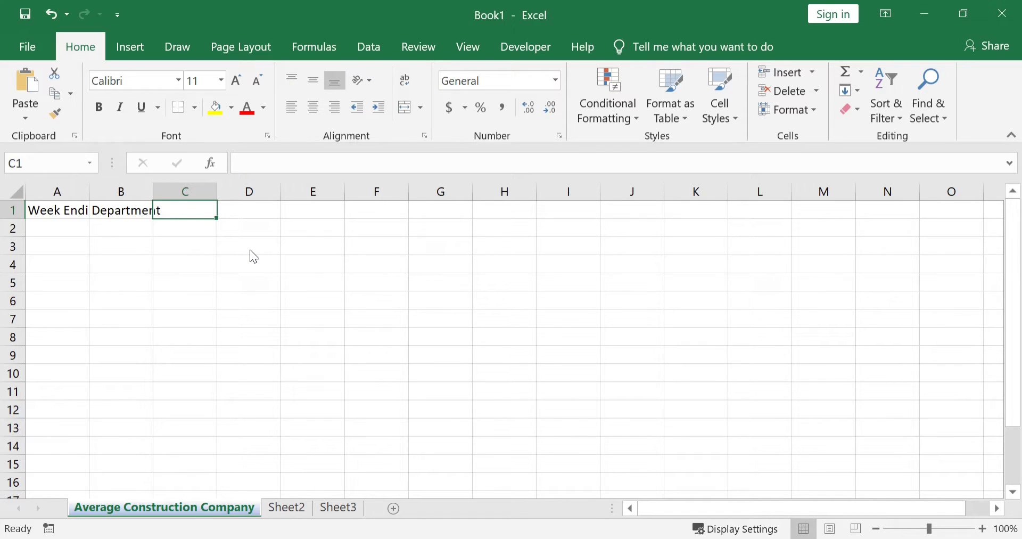
{"action": "type", "text": "Empl"}
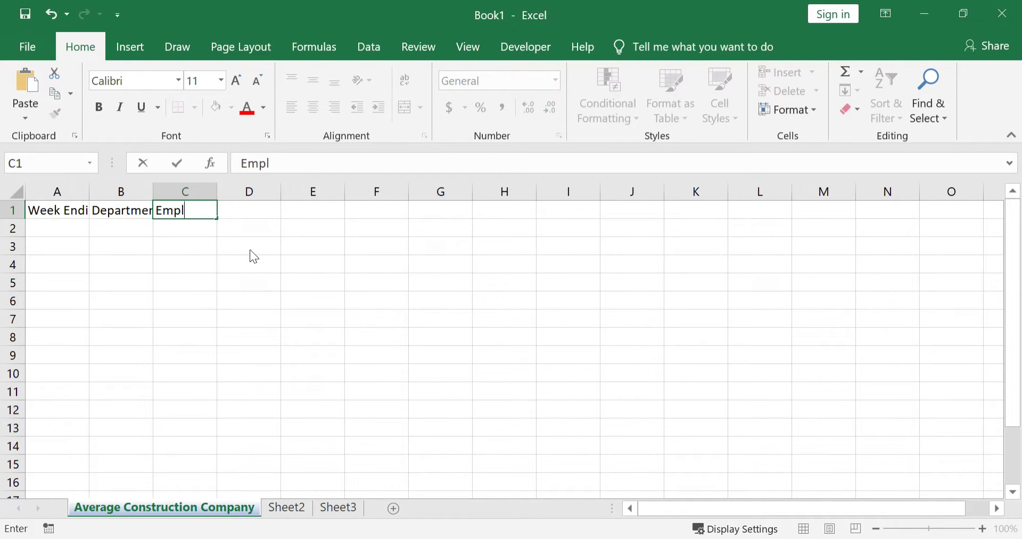
{"action": "type", "text": "oyee Name"}
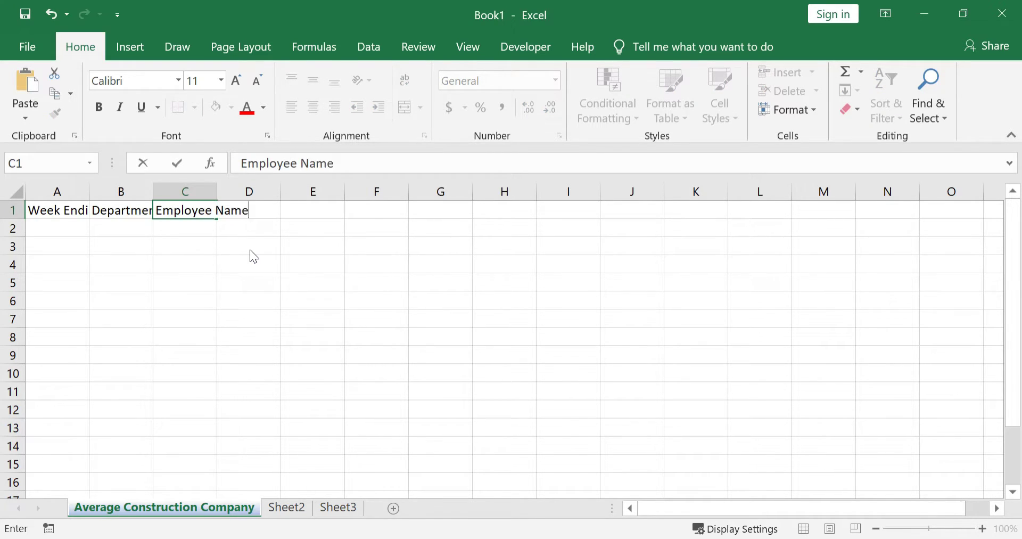
{"action": "key", "text": "Tab"}
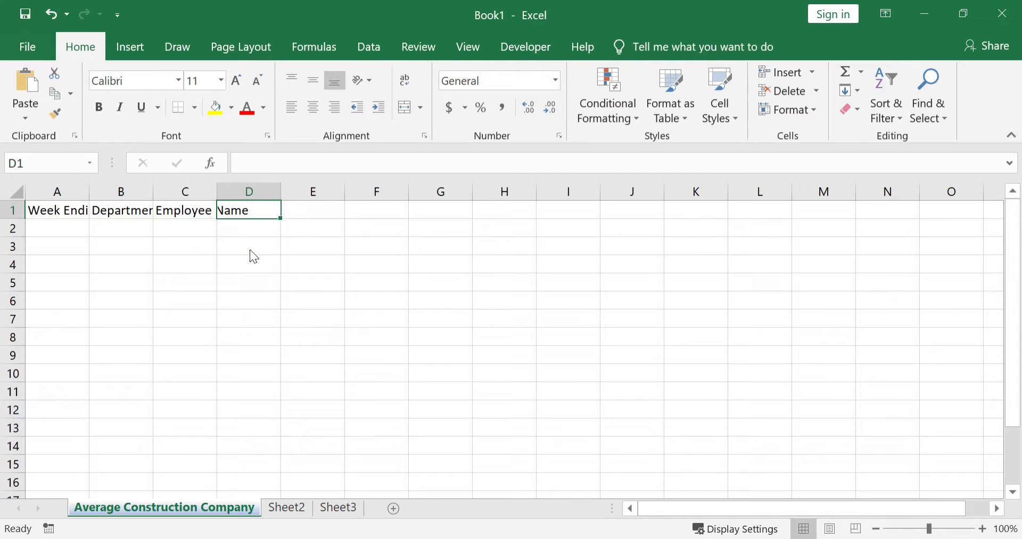
Step: Enter the headings "Job Title", "Hours Worked" and "Dollars Charged" in cells D1 to F1, finishing at the start of row 2
{"action": "type", "text": "Job "}
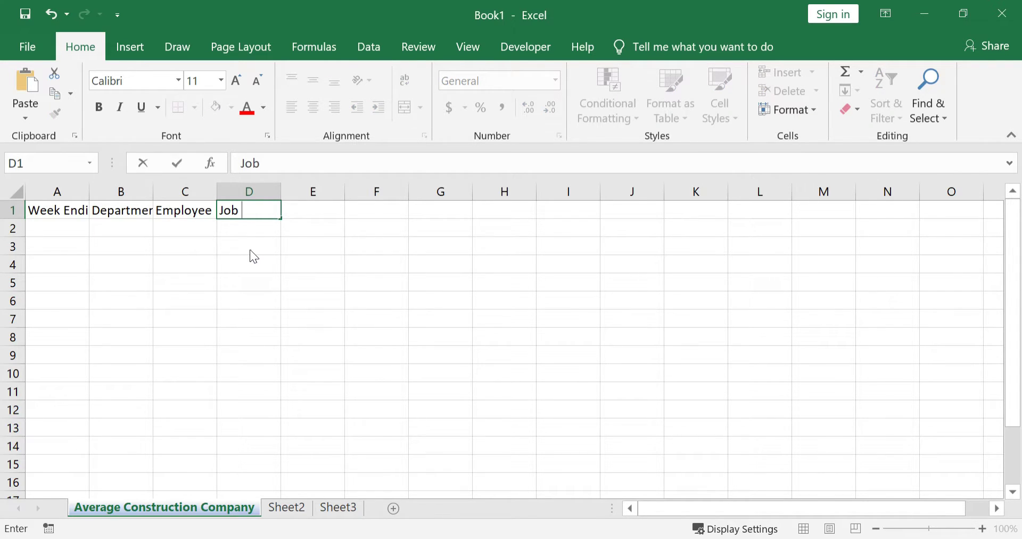
{"action": "type", "text": "Title"}
{"action": "key", "text": "Tab"}
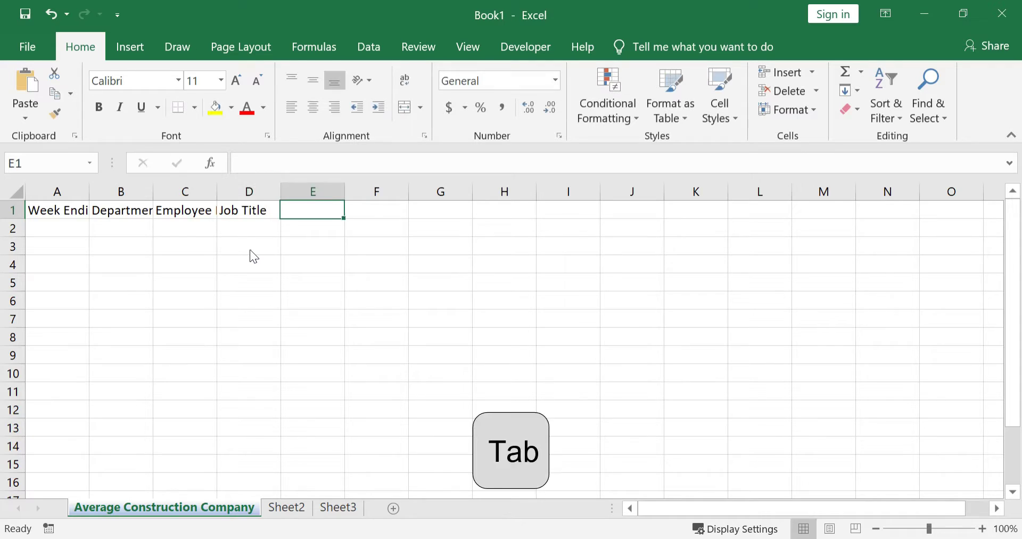
{"action": "type", "text": "Hou"}
{"action": "type", "text": "rs W"}
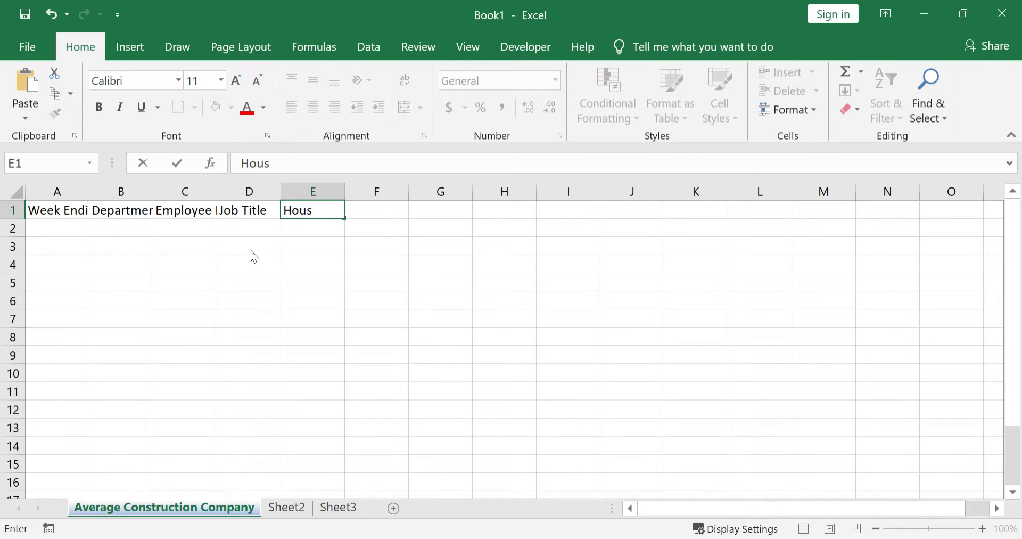
{"action": "type", "text": "orked"}
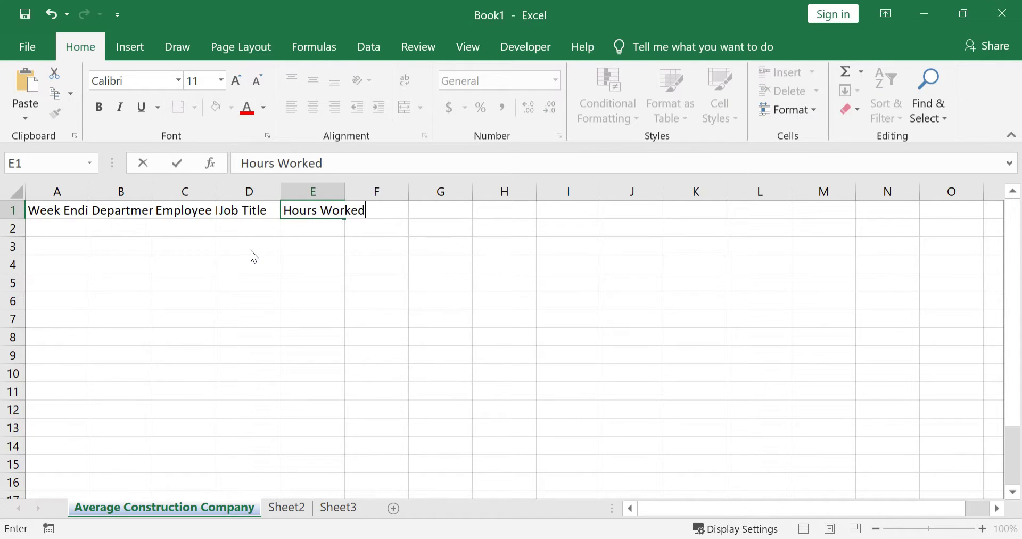
{"action": "key", "text": "Tab"}
{"action": "type", "text": "D"}
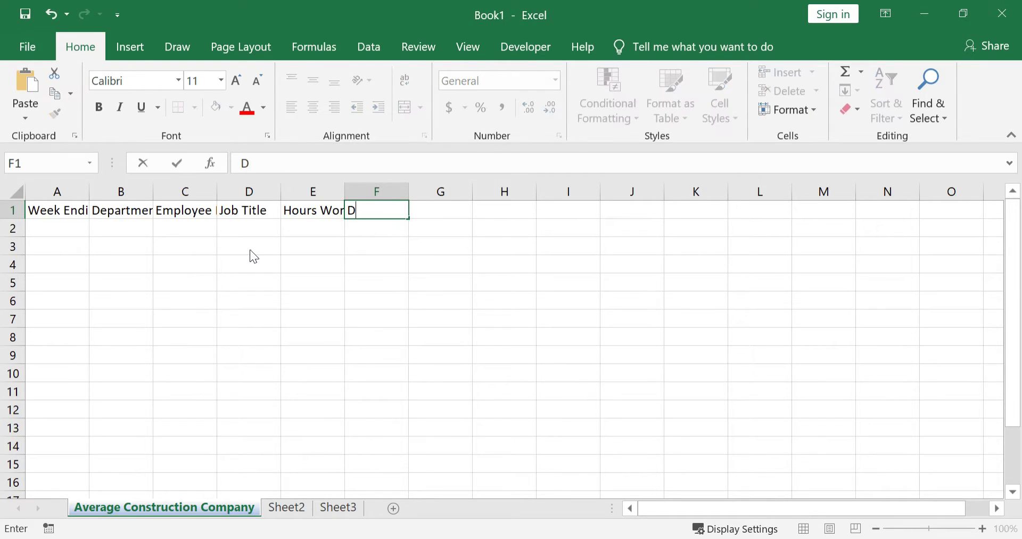
{"action": "type", "text": "ollars Charged"}
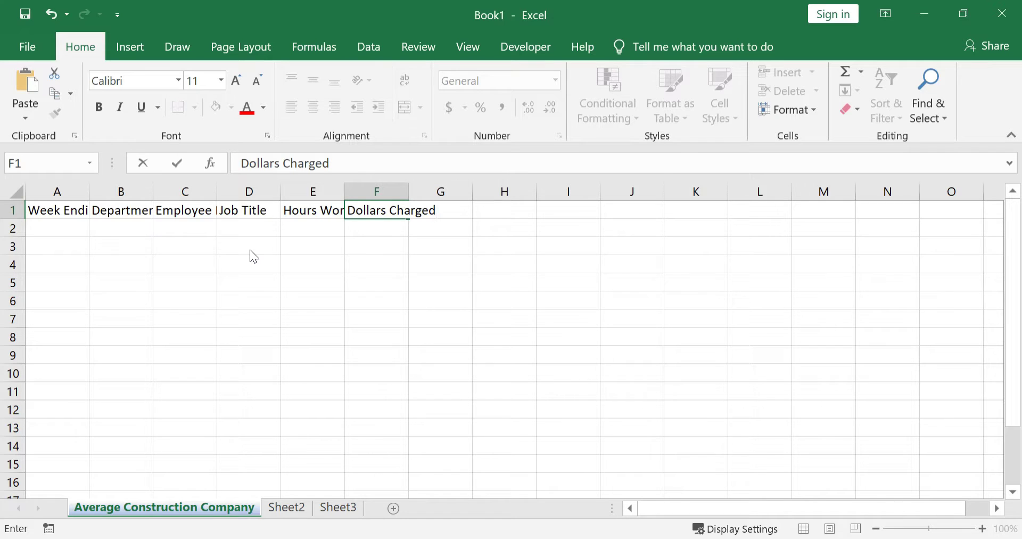
{"action": "key", "text": "Return"}
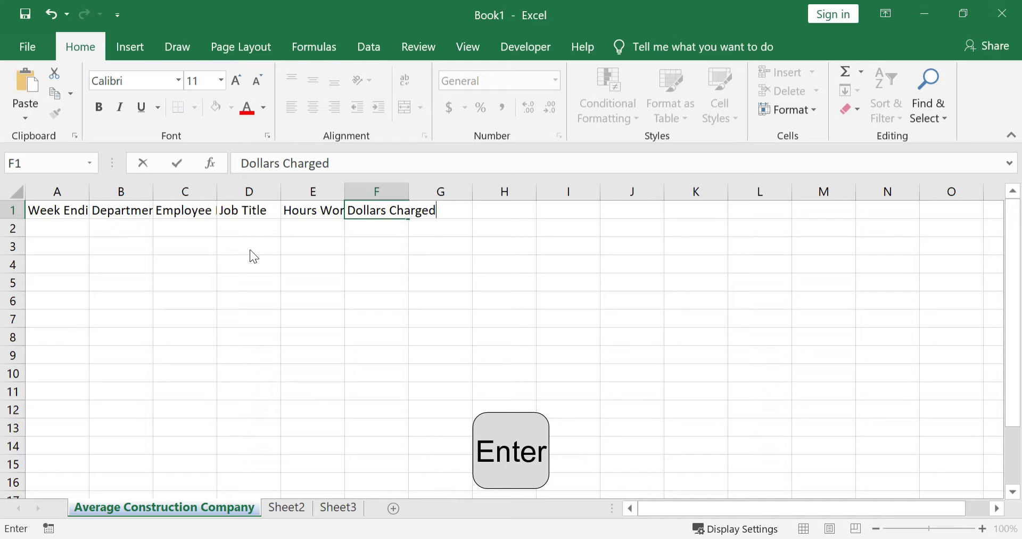
{"action": "key", "text": "Return"}
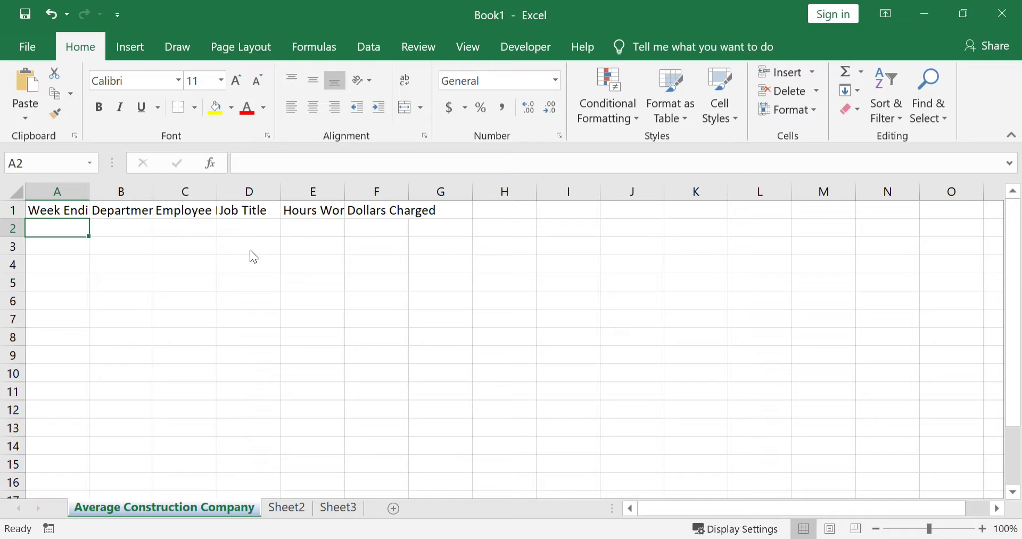
Step: Move the cell selection up to D1, on to F1, and back to the start of row 2
{"action": "key", "text": "Right"}
{"action": "key", "text": "Right"}
{"action": "key", "text": "Right"}
{"action": "key", "text": "Up"}
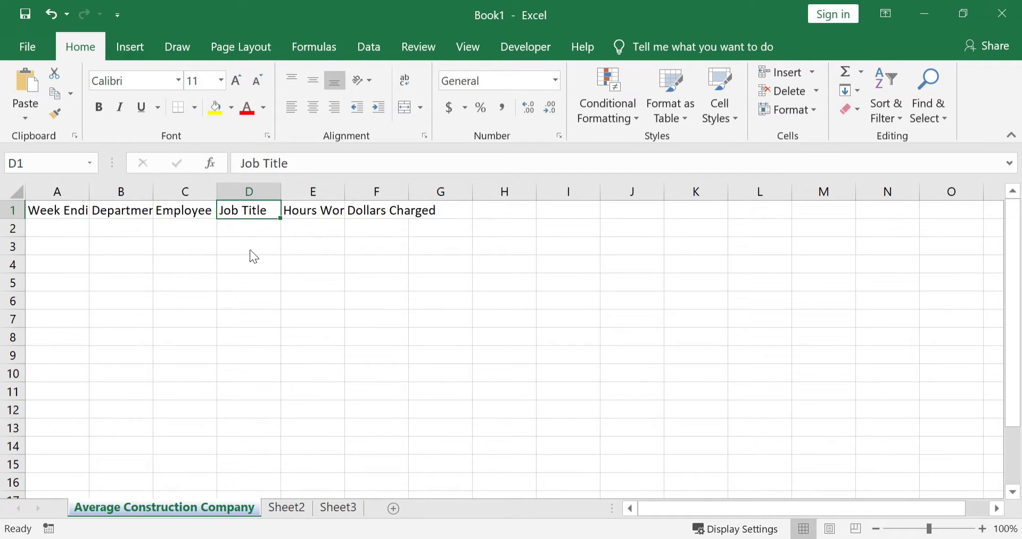
{"action": "key", "text": "Tab"}
{"action": "key", "text": "Tab"}
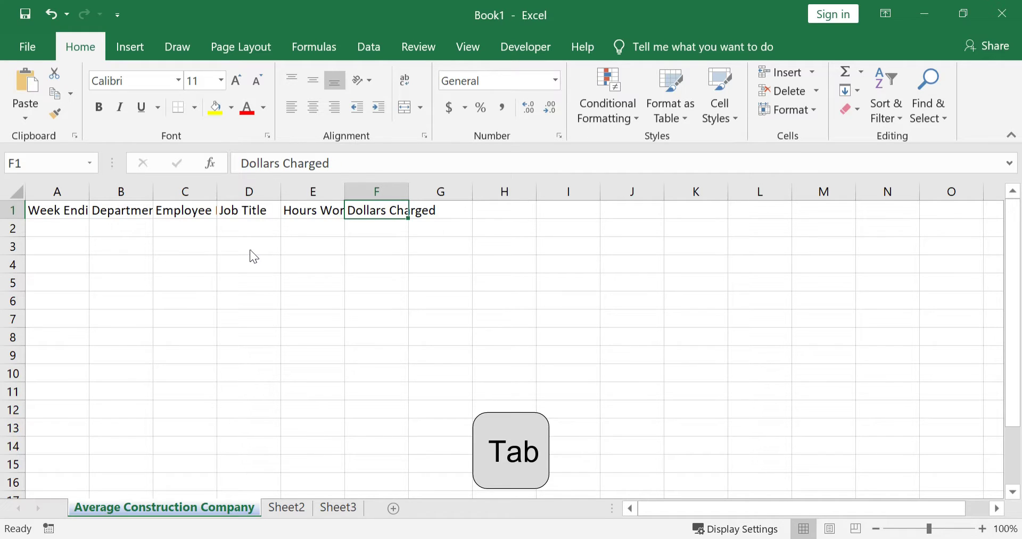
{"action": "key", "text": "Return"}
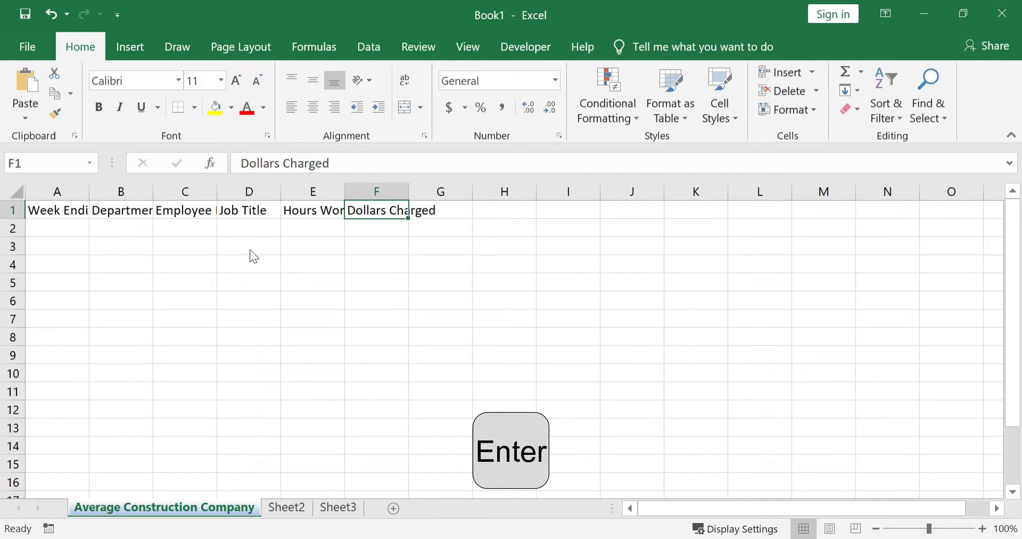
{"action": "key", "text": "Return"}
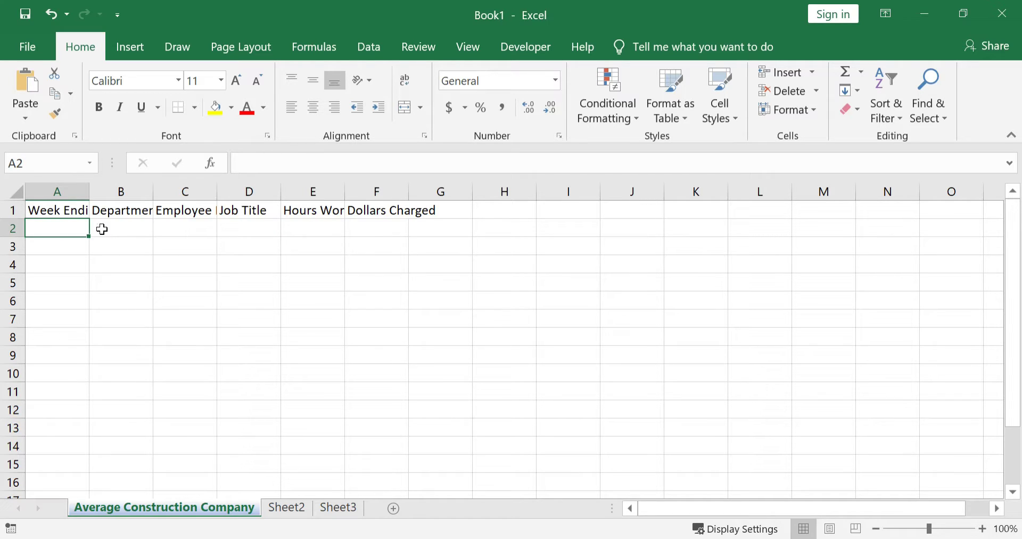
Step: Enter the week-ending date "February 8, 2019" in cell A2 and the department "Engineering" in cell B2
{"action": "type", "text": "Febru"}
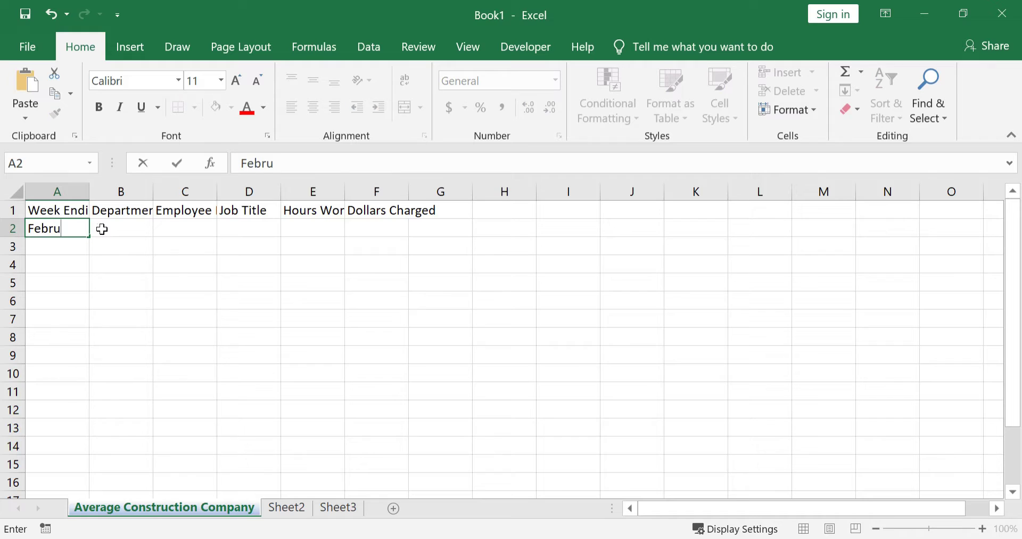
{"action": "key", "text": "Caps_Lock"}
{"action": "key", "text": "Caps_Lock"}
{"action": "type", "text": "a"}
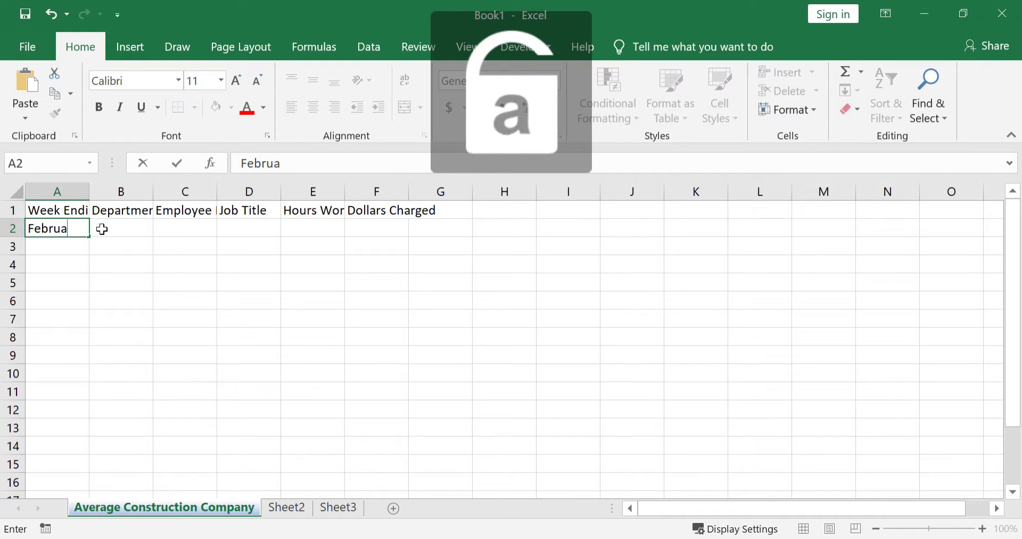
{"action": "type", "text": "ry 8, 2019"}
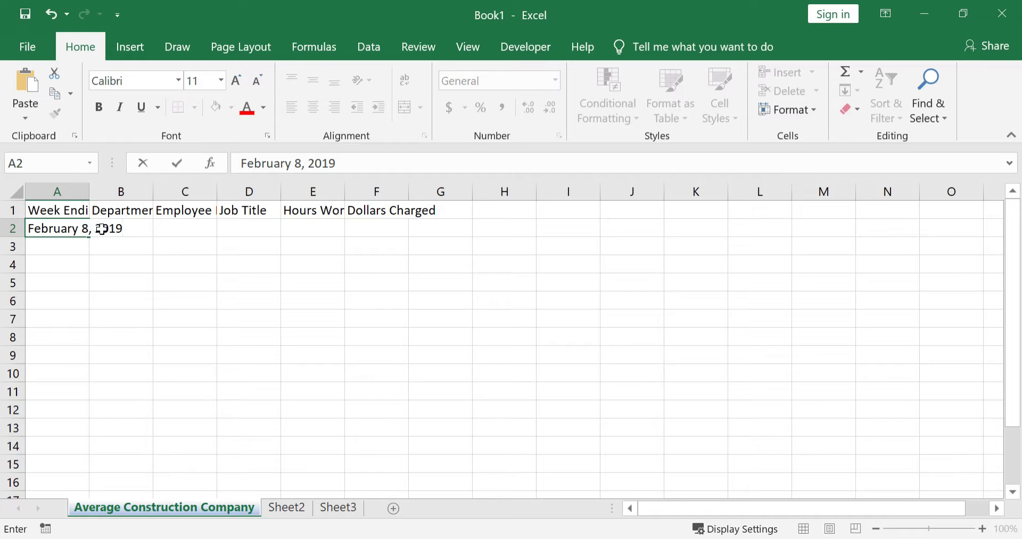
{"action": "key", "text": "Tab"}
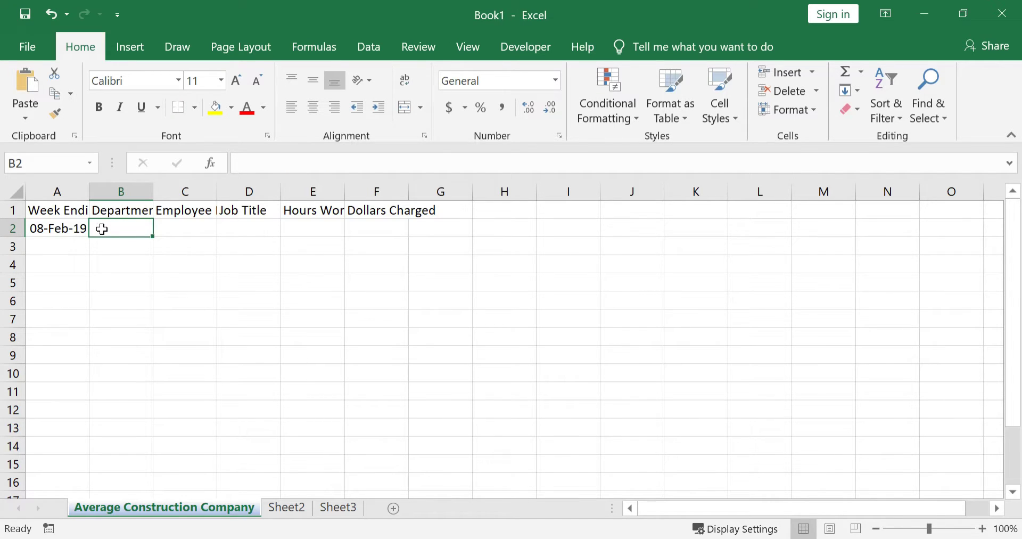
{"action": "type", "text": "Engineering"}
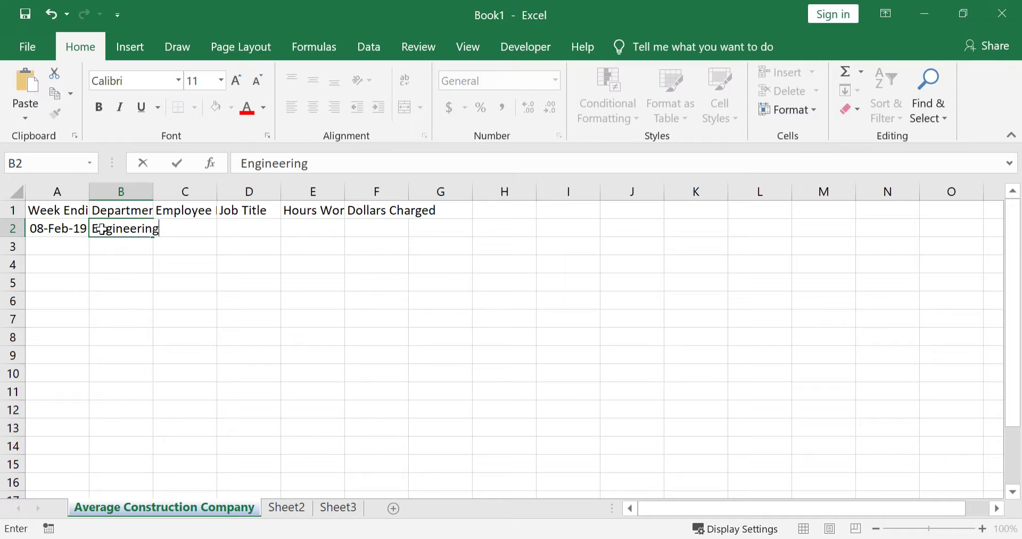
{"action": "key", "text": "Tab"}
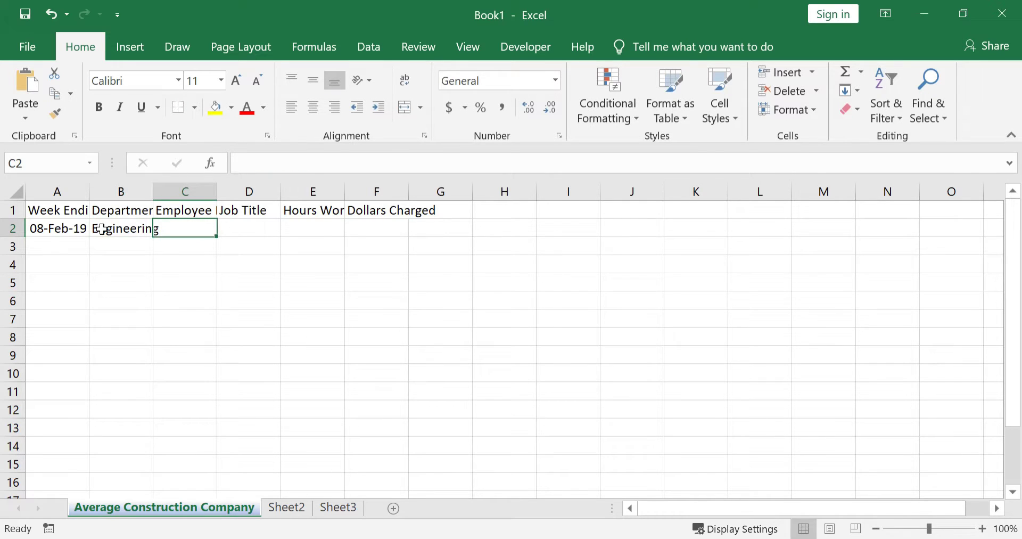
Step: Enter the first employee's full name in cell C2 and the job title "Engineer" in cell D2
{"action": "type", "text": "Joe "}
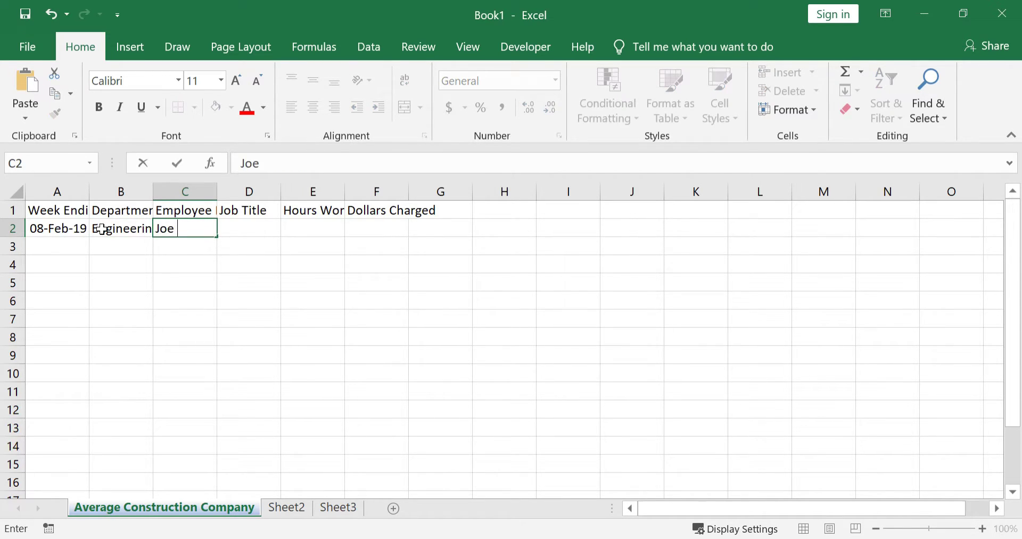
{"action": "type", "text": "Smith"}
{"action": "key", "text": "Tab"}
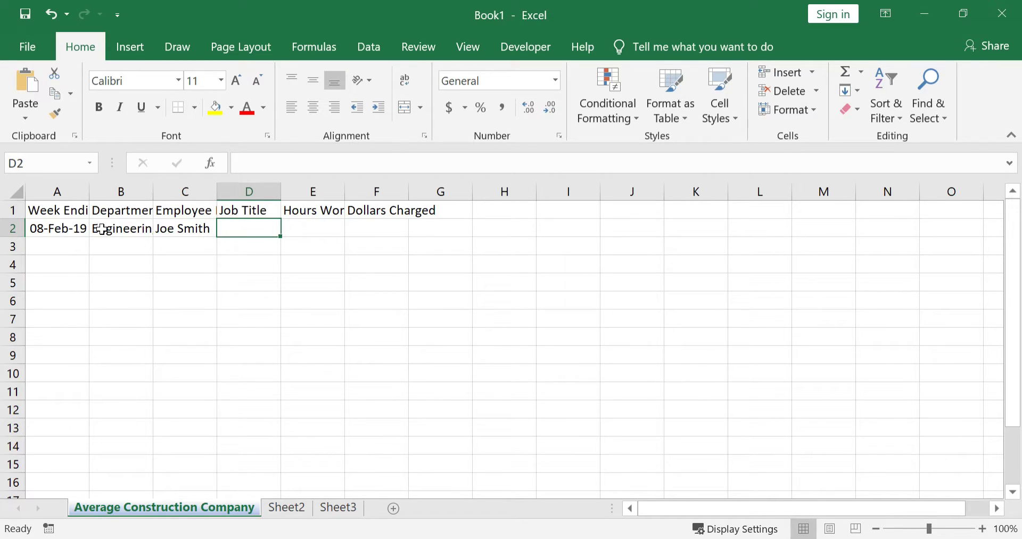
{"action": "type", "text": "Engineer"}
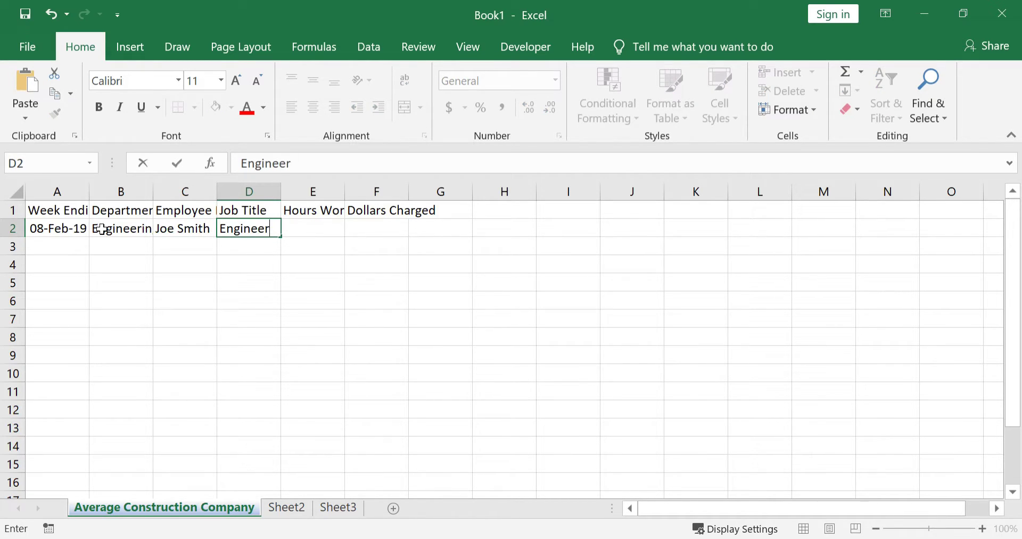
{"action": "key", "text": "Tab"}
Step: Enter 40 hours worked in cell E2 and 4000 dollars charged in cell F2, finishing at the start of row 3
{"action": "type", "text": "40"}
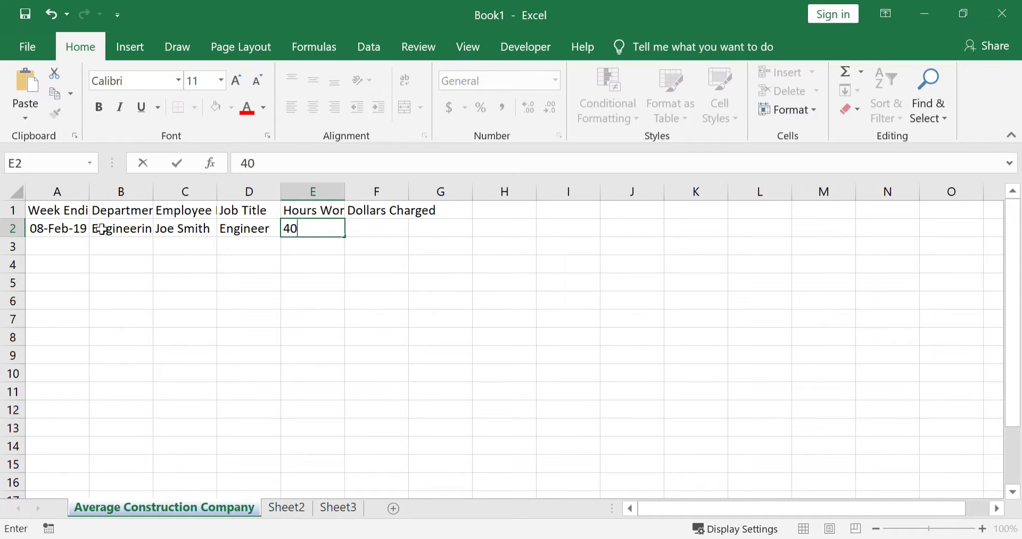
{"action": "key", "text": "Tab"}
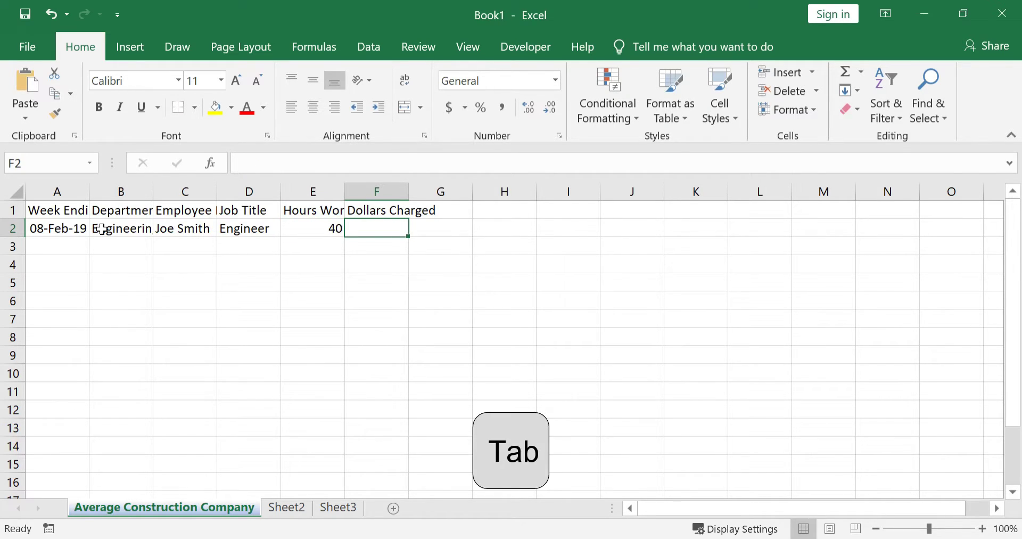
{"action": "type", "text": "4000"}
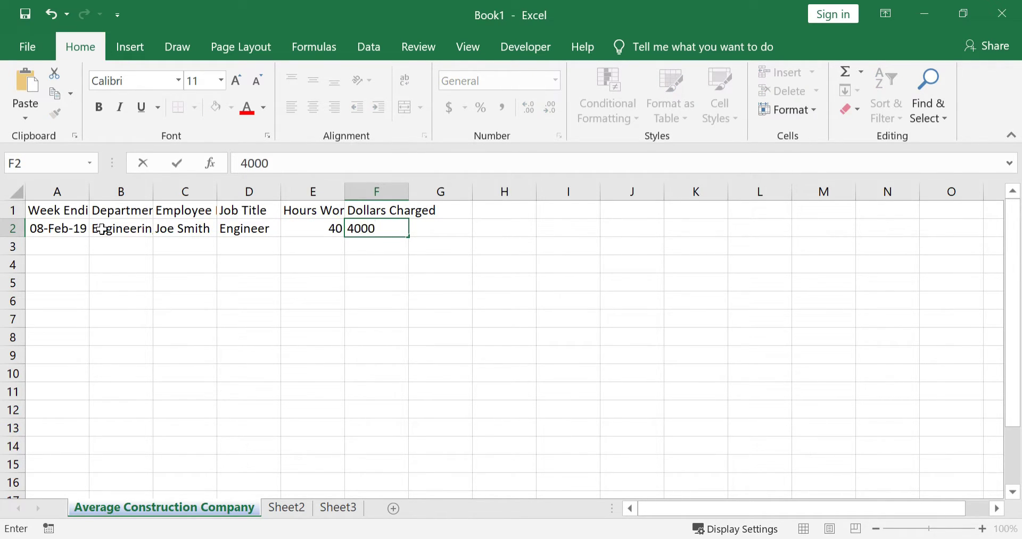
{"action": "key", "text": "Return"}
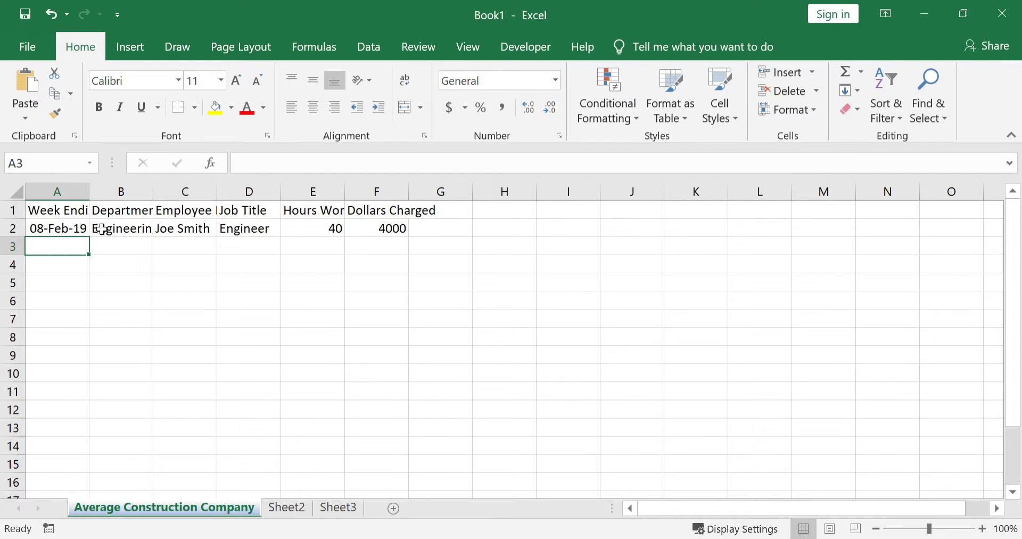
Step: Copy the week-ending date from A2 to A3 and enter the department "Engineering" in cell B3
{"action": "key", "text": "Up"}
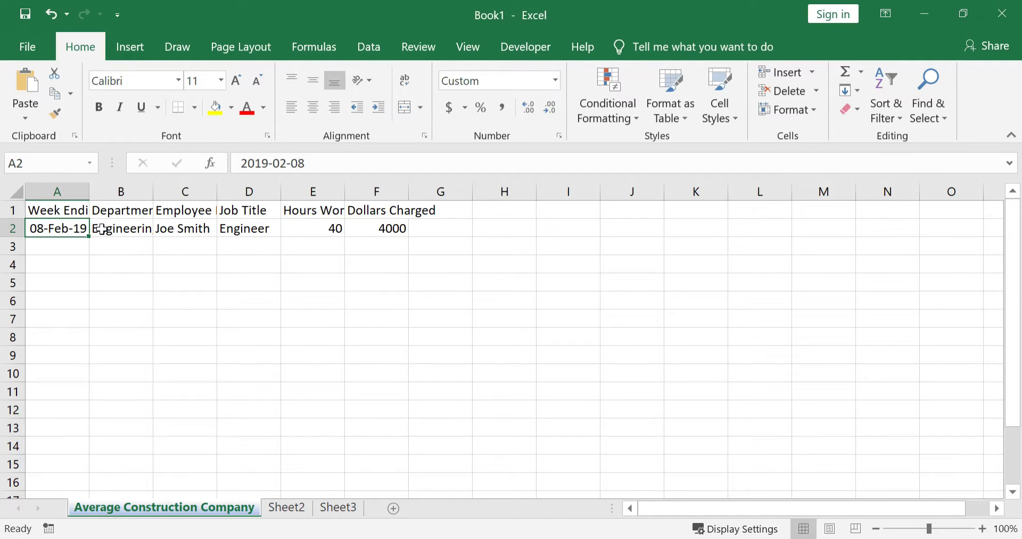
{"action": "key", "text": "ctrl+c"}
{"action": "key", "text": "Down"}
{"action": "key", "text": "ctrl+v"}
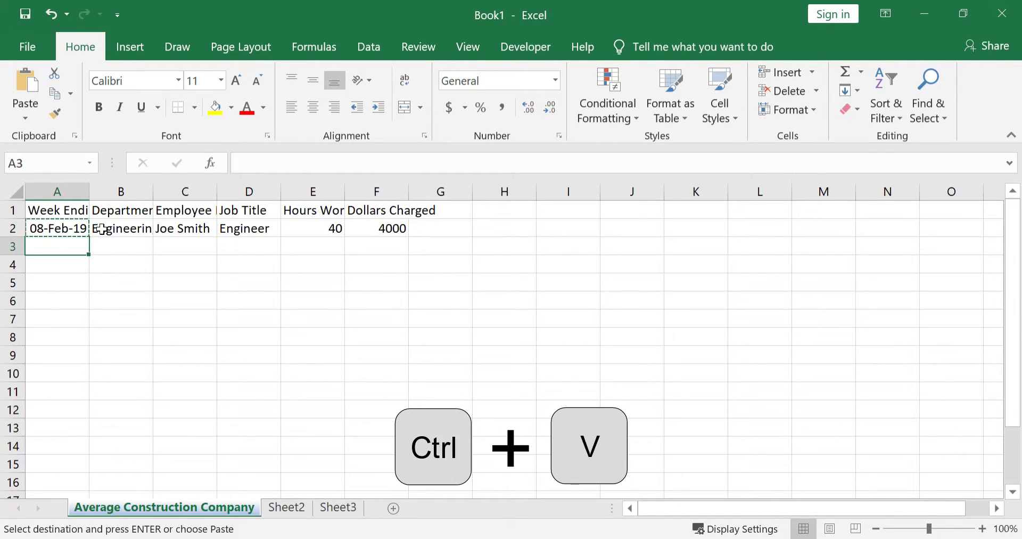
{"action": "key", "text": "Tab"}
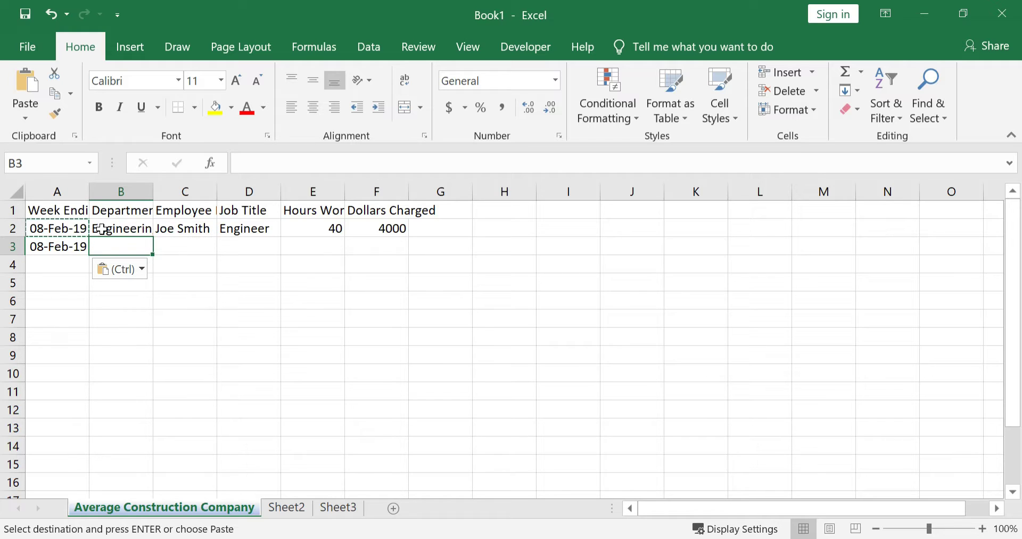
{"action": "key", "text": "Escape"}
{"action": "type", "text": "Engineering"}
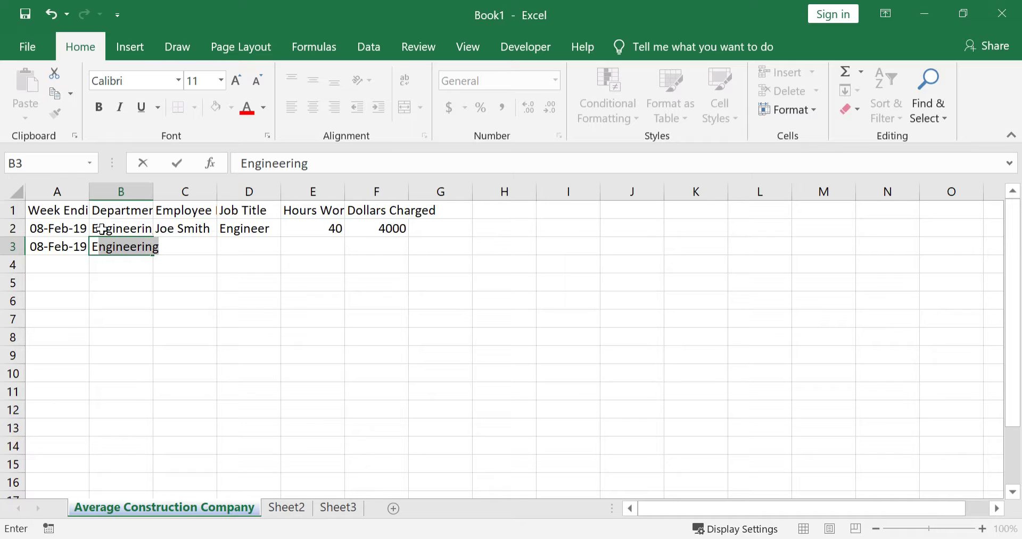
{"action": "key", "text": "Tab"}
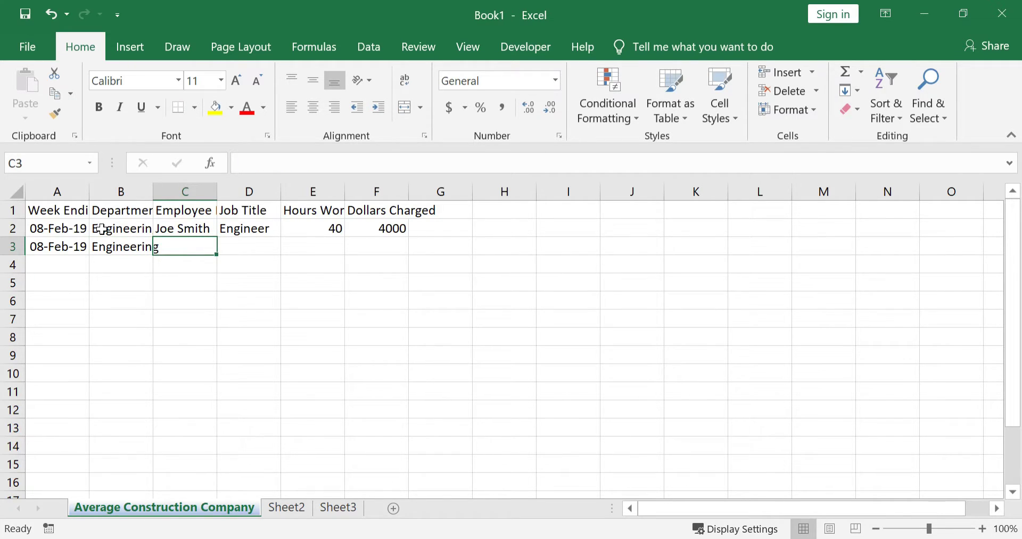
Step: Enter the second employee's full name in cell C3 and the job title "Engineer" in cell D3
{"action": "type", "text": "Nicholas"}
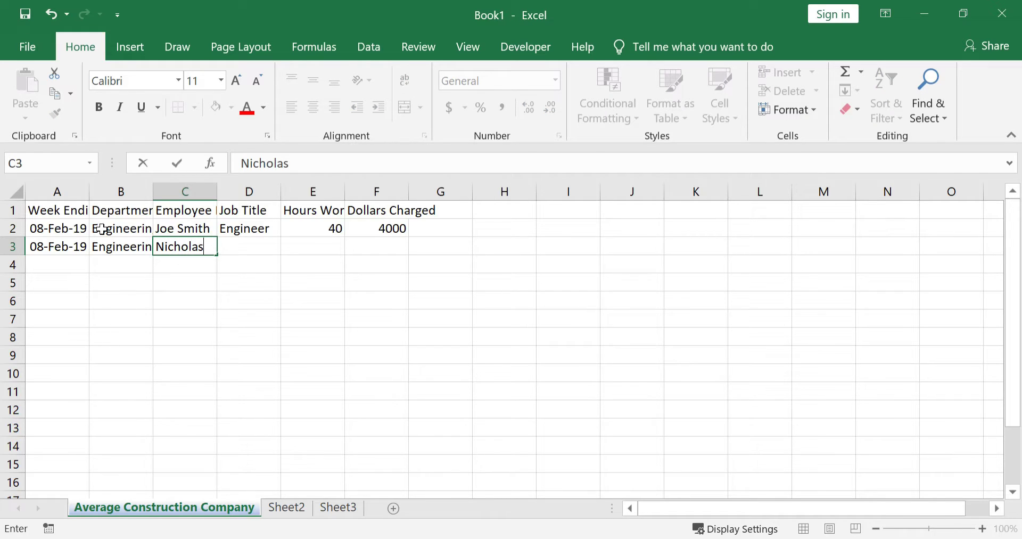
{"action": "type", "text": " Hill"}
{"action": "key", "text": "Tab"}
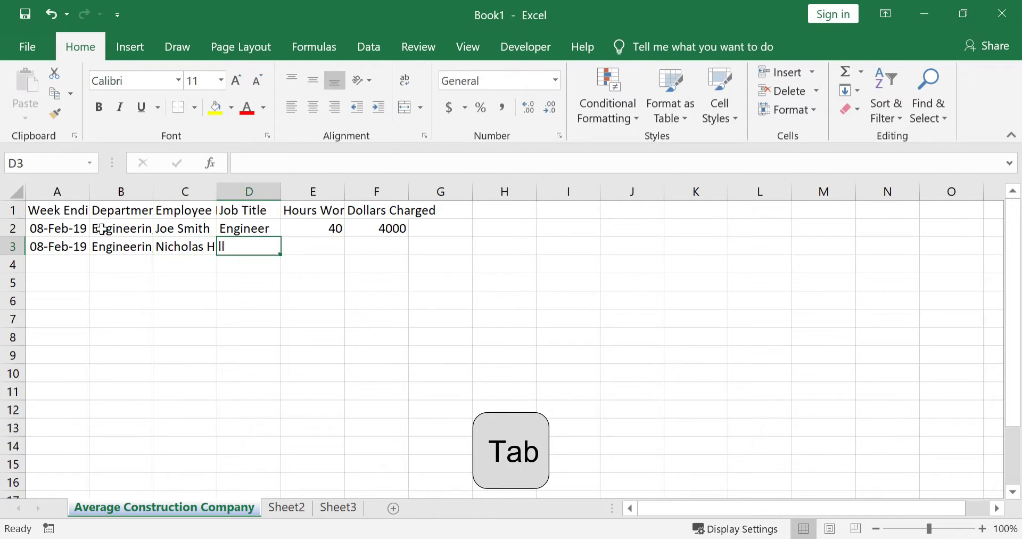
{"action": "type", "text": "En"}
{"action": "key", "text": "Tab"}
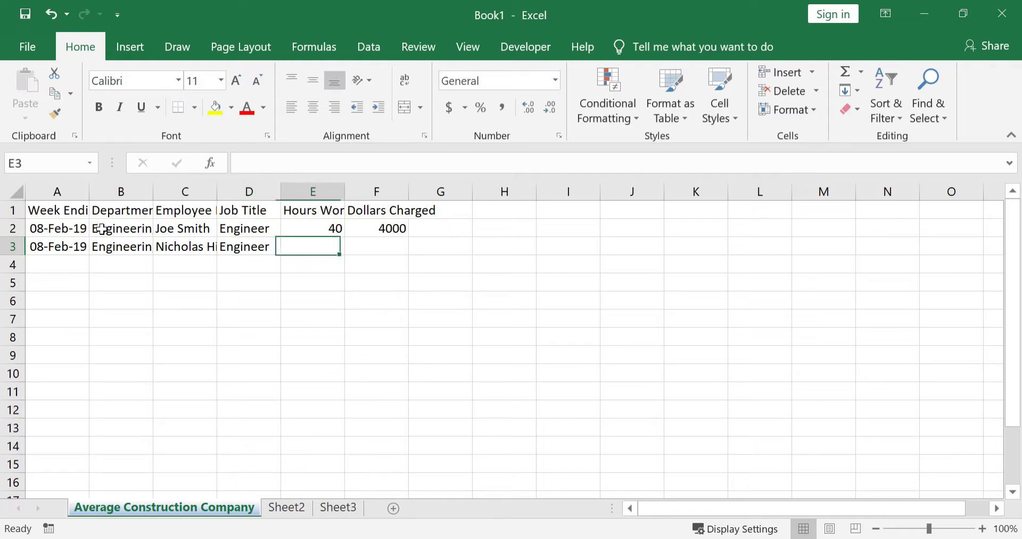
Step: Enter 40 hours worked in cell E3 and 3000 dollars charged in cell F3, finishing in row 4
{"action": "type", "text": "40"}
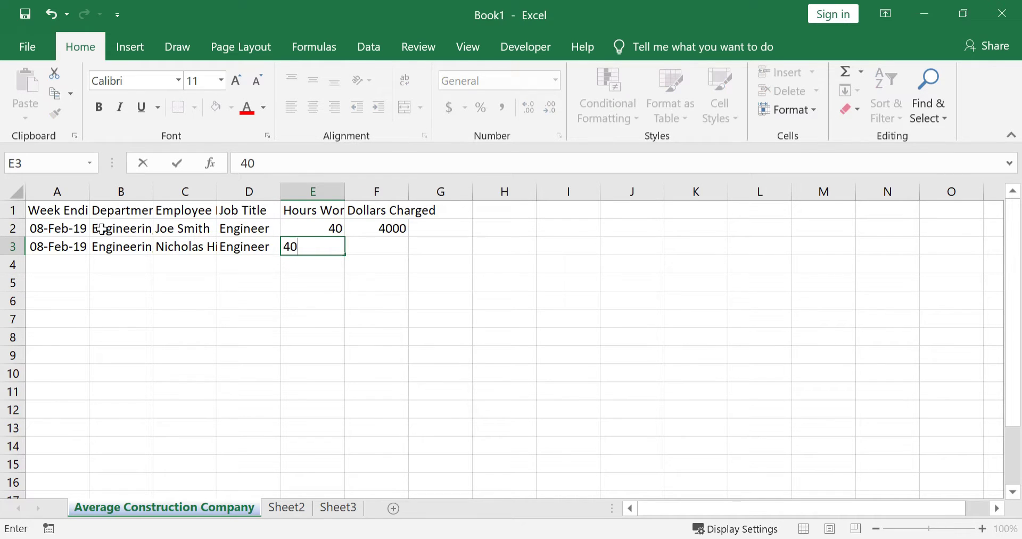
{"action": "key", "text": "Tab"}
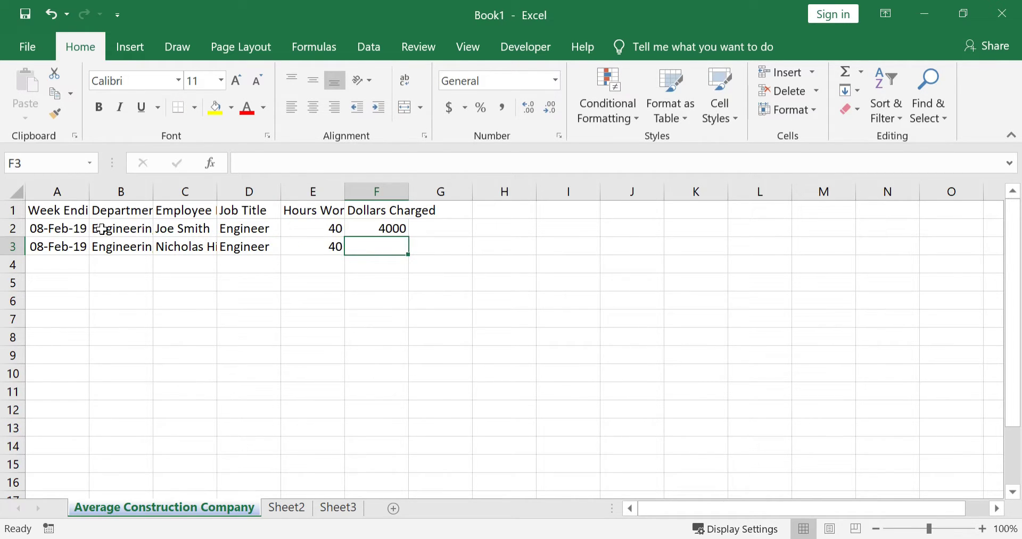
{"action": "type", "text": "3000"}
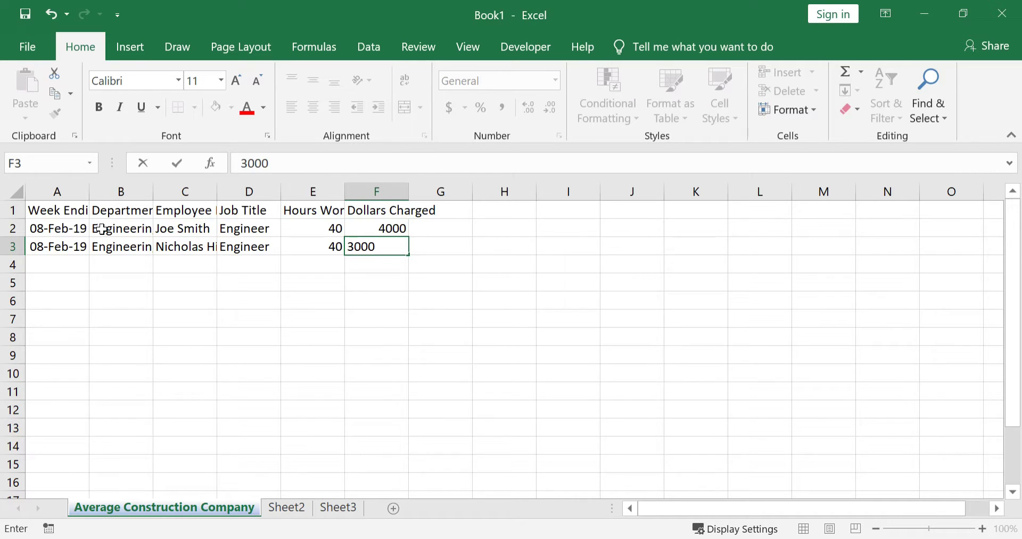
{"action": "key", "text": "Return"}
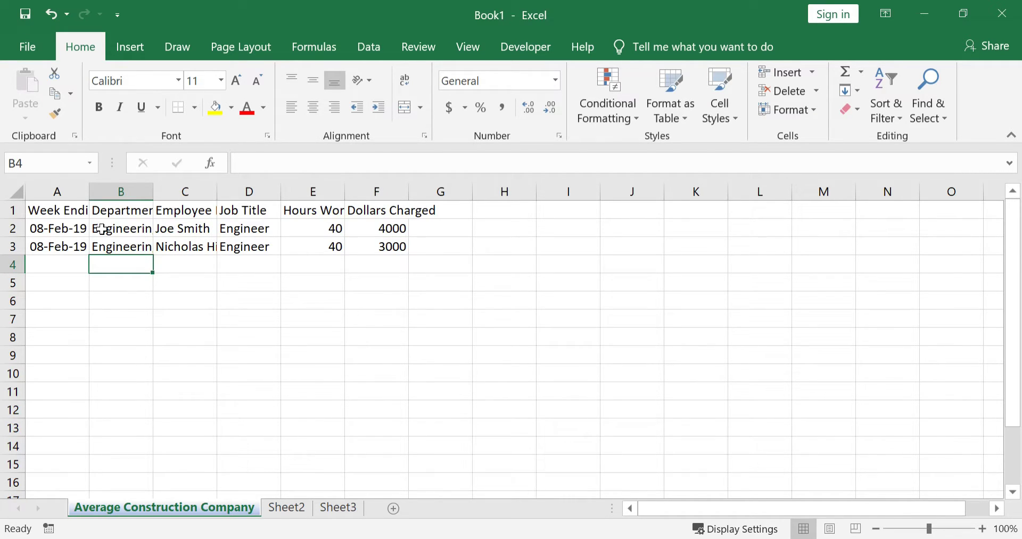
Step: Copy the week-ending date from A3 to A4 and enter the department "Procurement" in cell B4
{"action": "key", "text": "Left"}
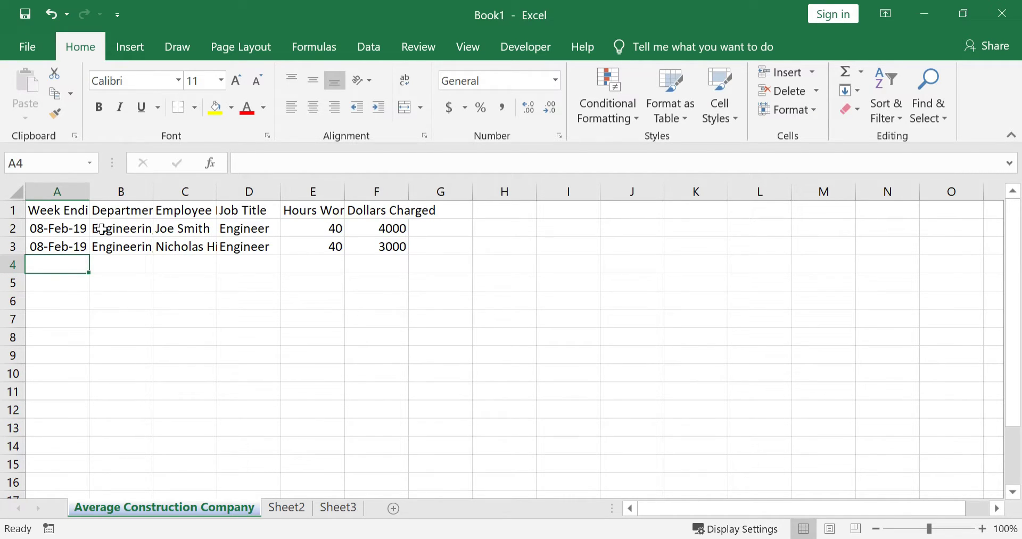
{"action": "key", "text": "Up"}
{"action": "key", "text": "ctrl+c"}
{"action": "key", "text": "Down"}
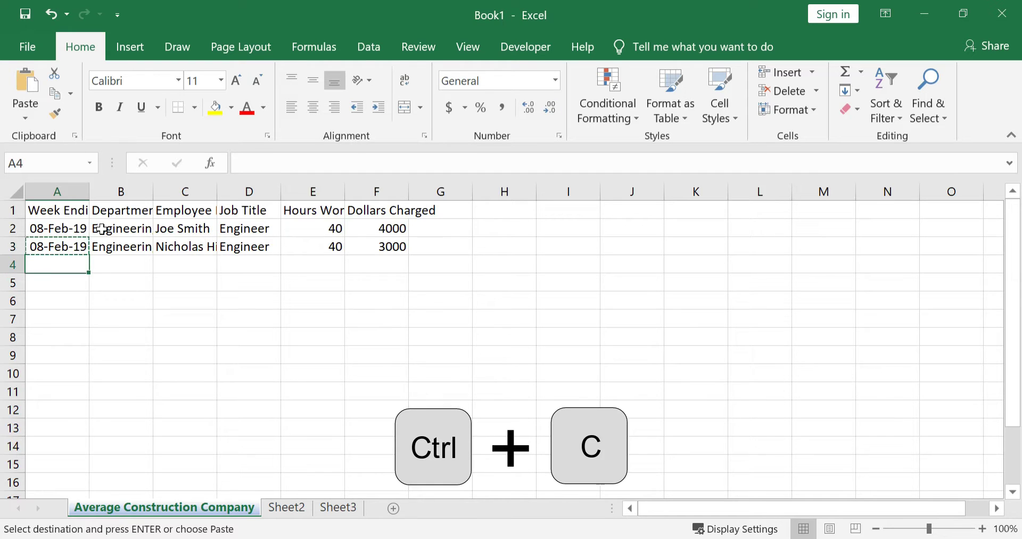
{"action": "key", "text": "ctrl+v"}
{"action": "key", "text": "Tab"}
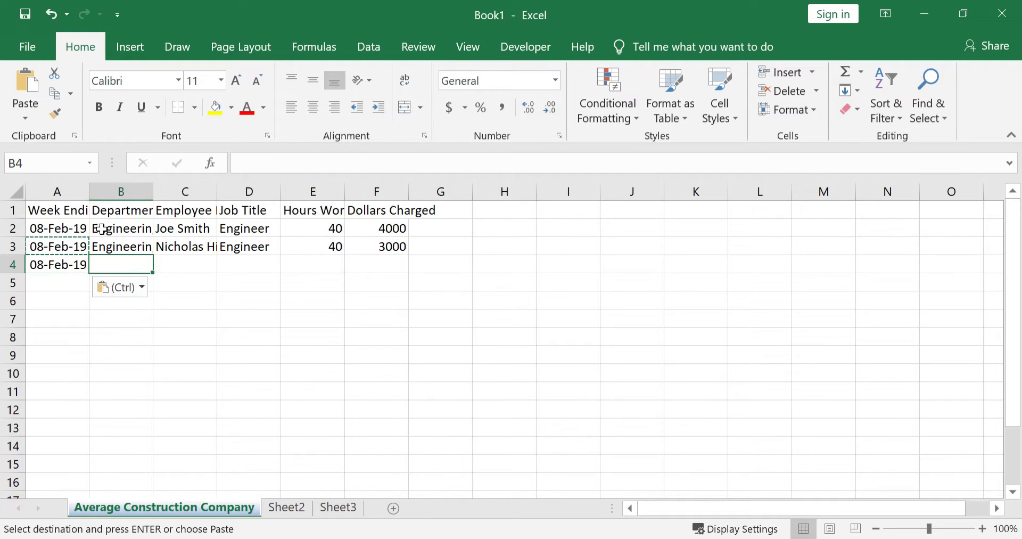
{"action": "type", "text": "Procu"}
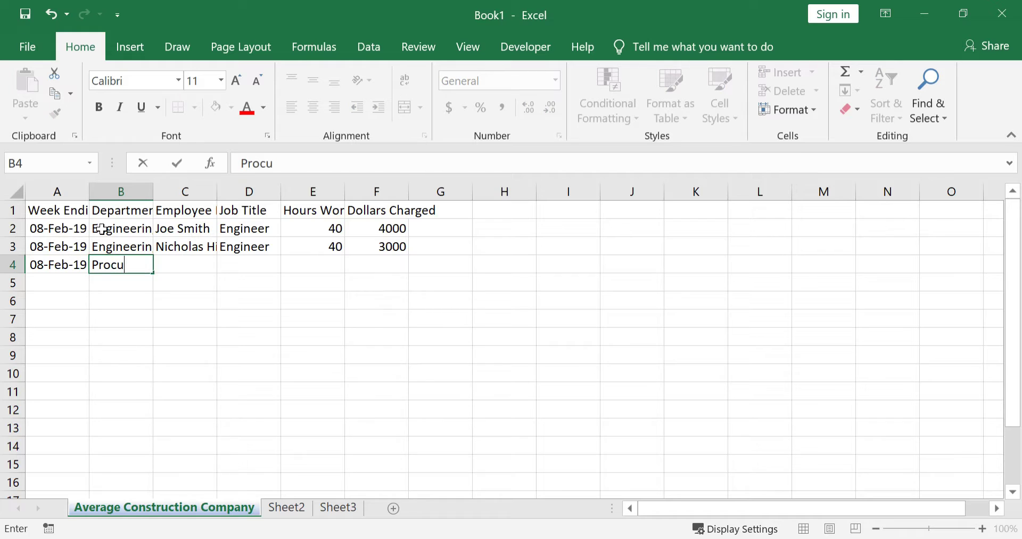
{"action": "type", "text": "rement"}
{"action": "key", "text": "Tab"}
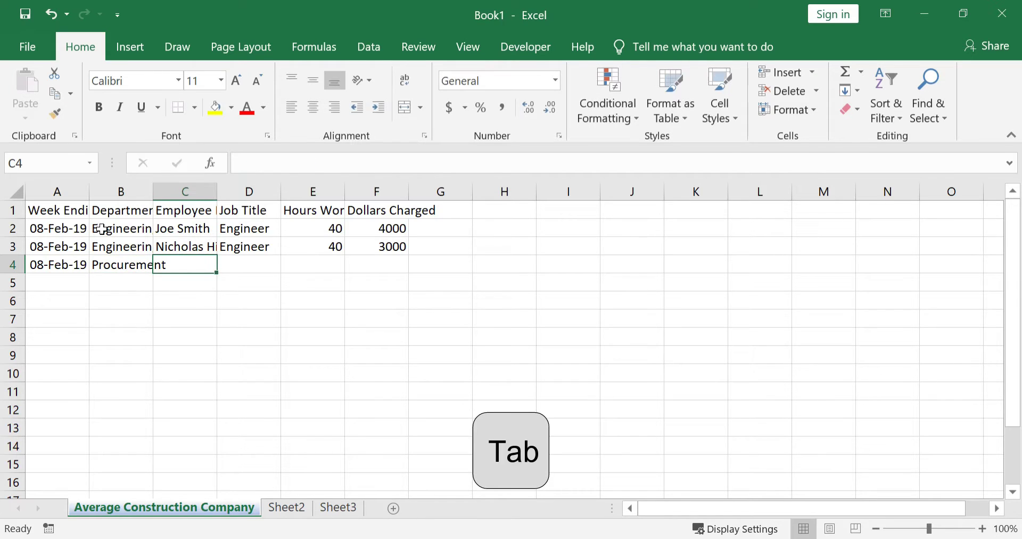
Step: Enter the third employee's full name in cell C4
{"action": "type", "text": "Gra"}
{"action": "key", "text": "Caps_Lock"}
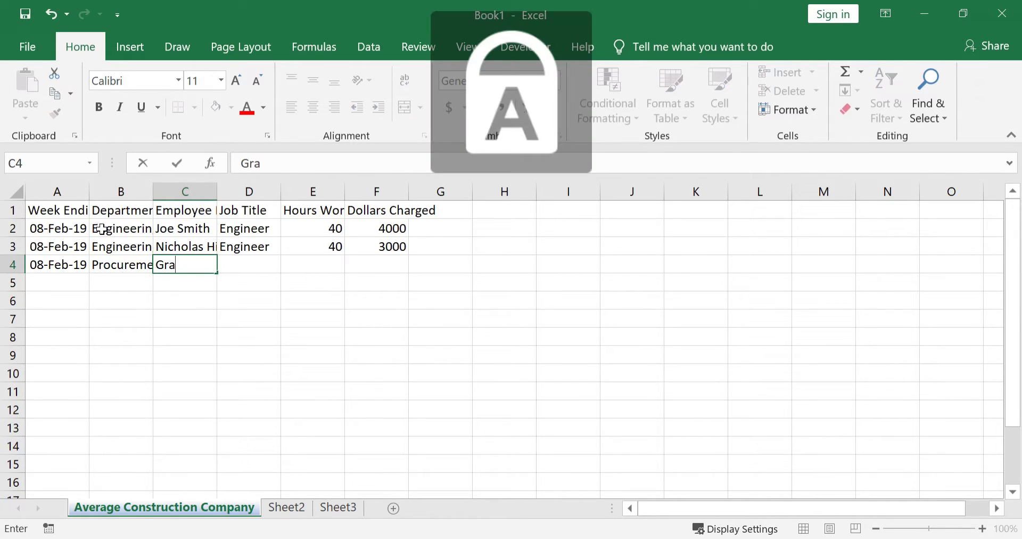
{"action": "key", "text": "Caps_Lock"}
{"action": "type", "text": "ace"}
{"action": "key", "text": "BackSpace"}
{"action": "key", "text": "BackSpace"}
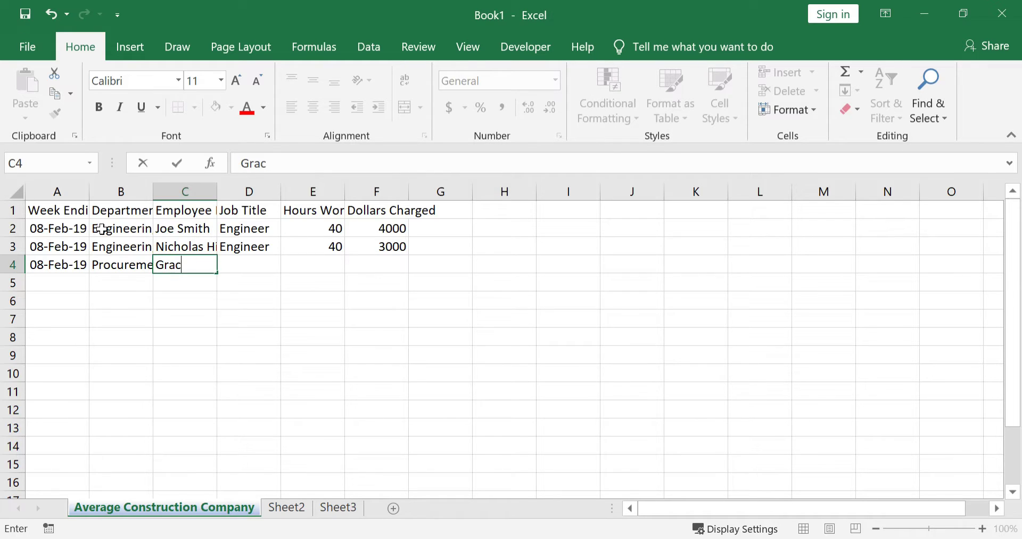
{"action": "type", "text": "e Donald"}
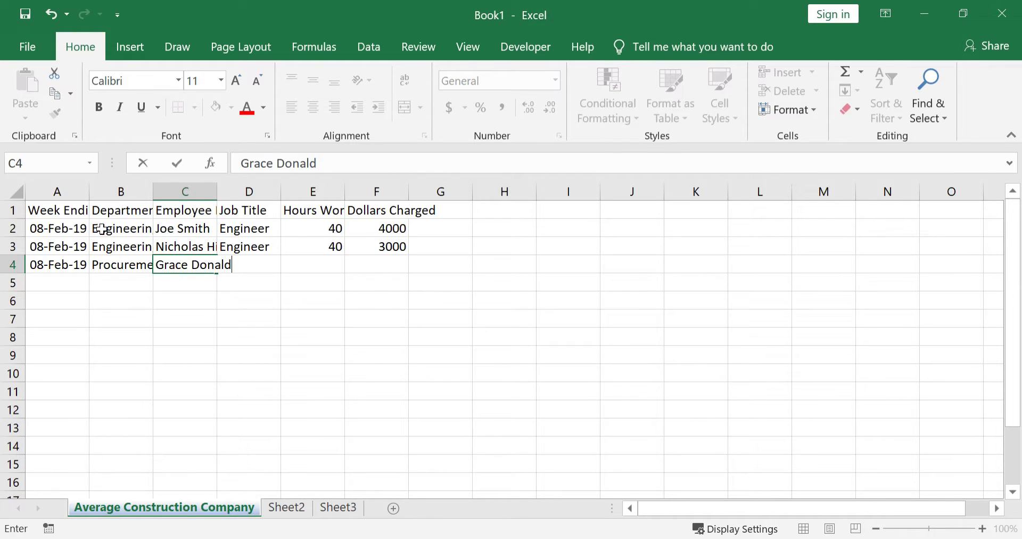
{"action": "key", "text": "Tab"}
Step: Enter the job title "Supply Chain Specialist" in cell D4
{"action": "type", "text": "Su"}
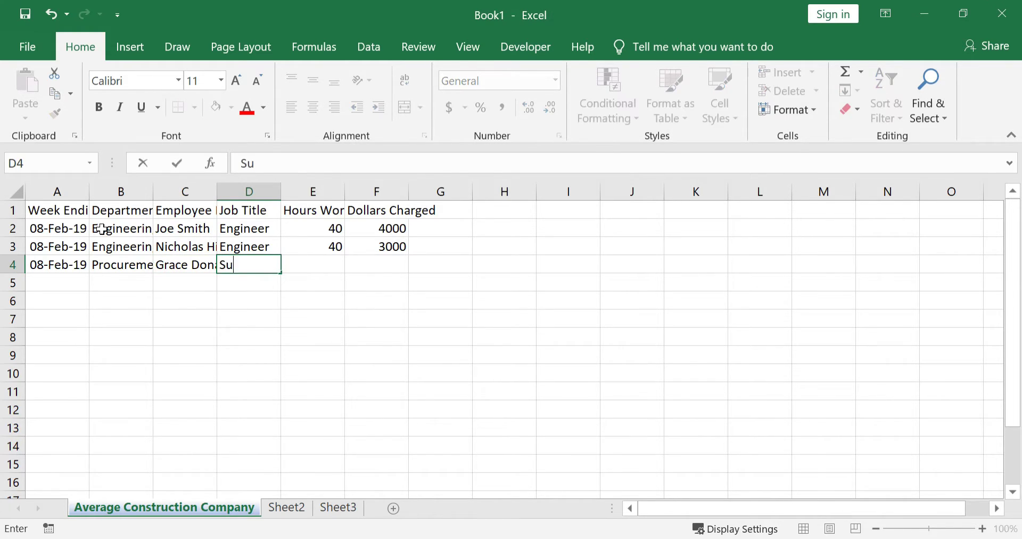
{"action": "type", "text": "pply Chai"}
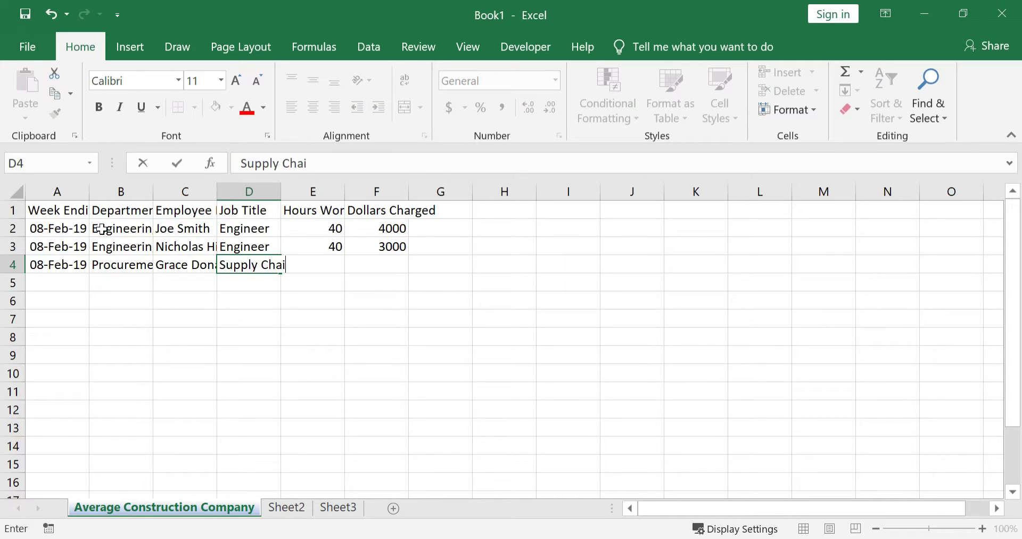
{"action": "type", "text": "n Specialist"}
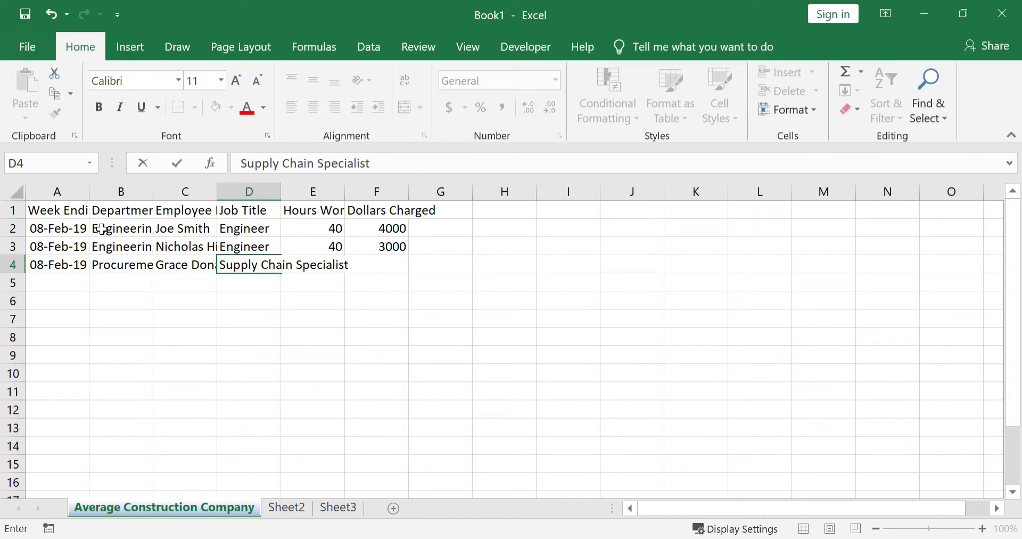
{"action": "key", "text": "Tab"}
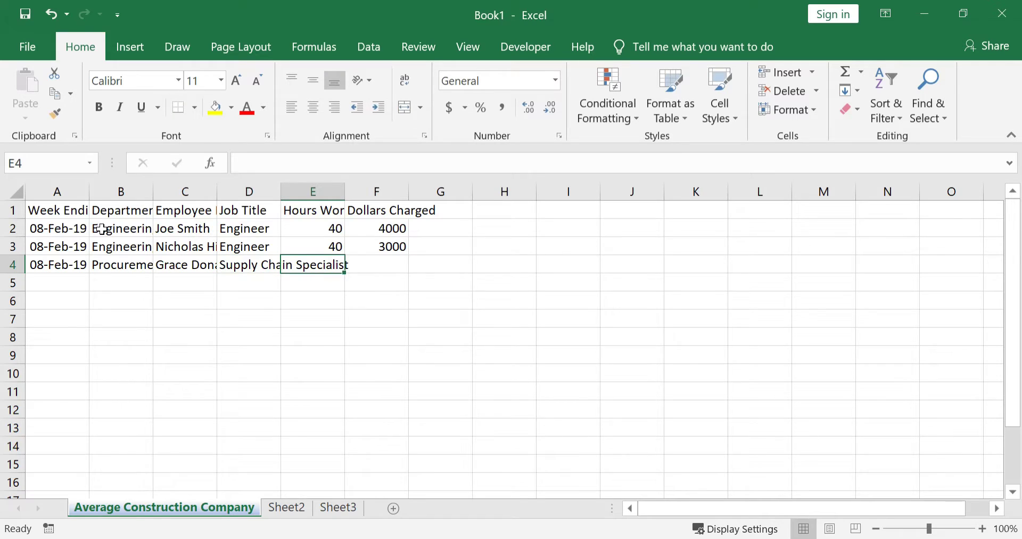
Step: Enter 40 hours worked in cell E4 and 3000 dollars charged in cell F4
{"action": "type", "text": "40"}
{"action": "key", "text": "Tab"}
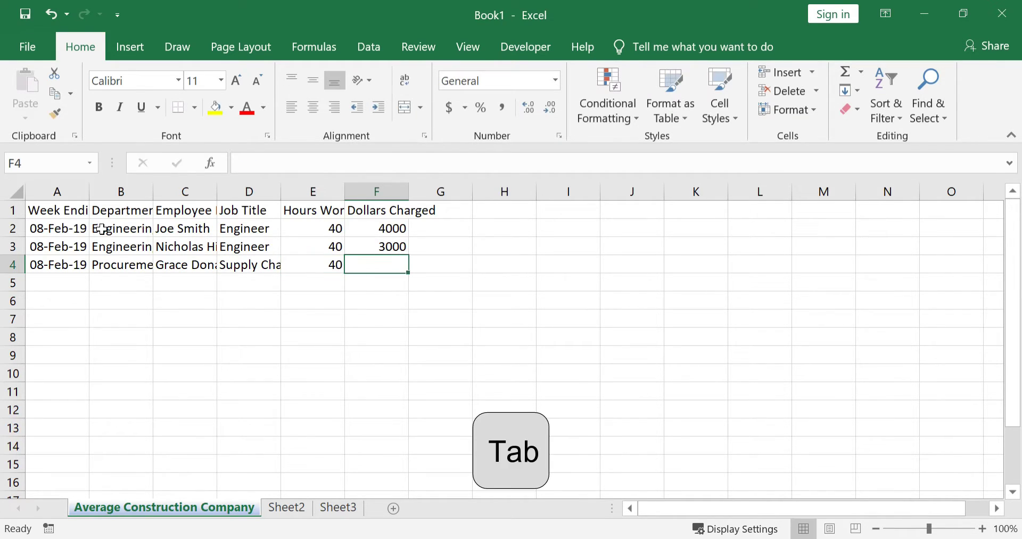
{"action": "type", "text": "3000"}
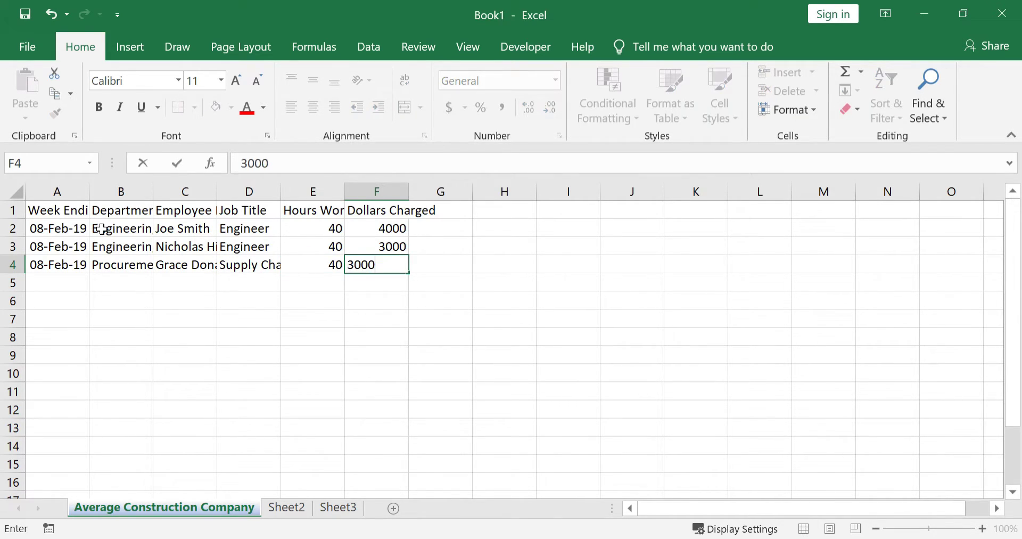
{"action": "key", "text": "Return"}
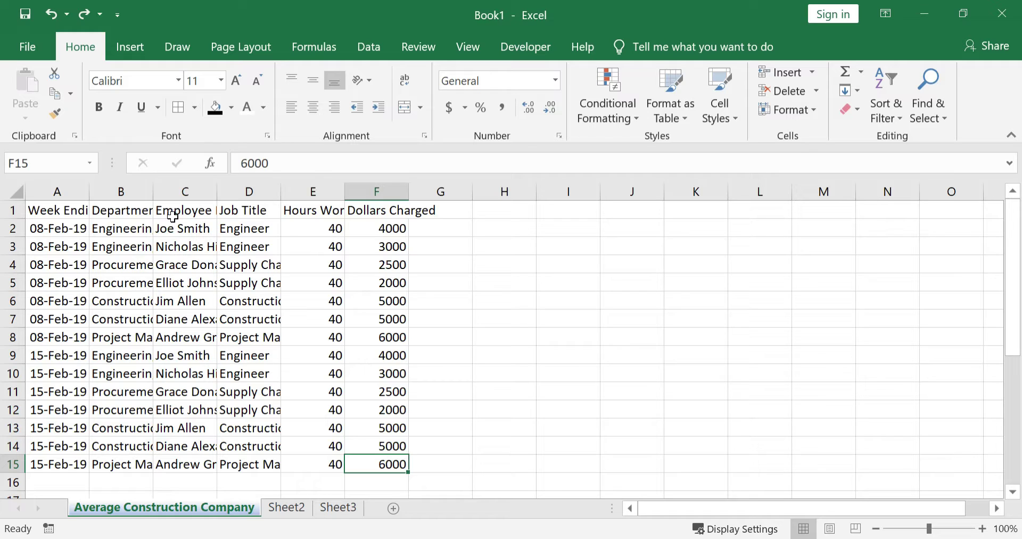
Step: Auto-fit the width of column B and of all the worksheet's columns to their contents
{"action": "double_click", "coordinate": [153, 192]}
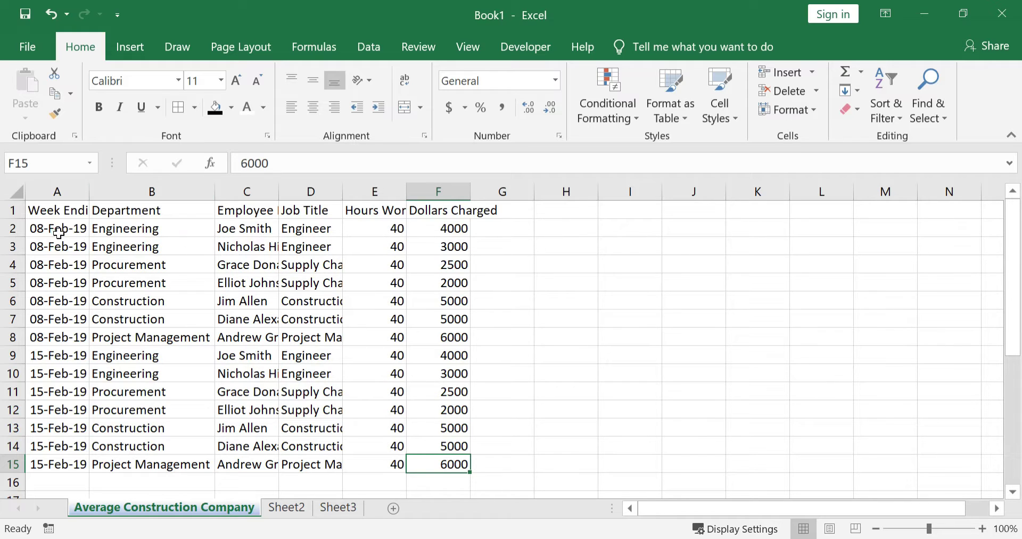
{"action": "left_click", "coordinate": [15, 191]}
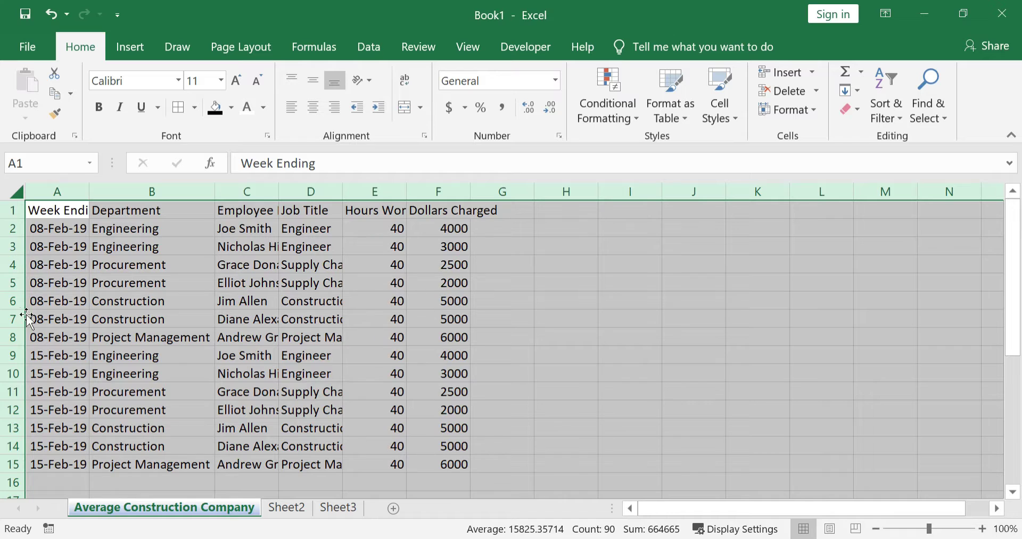
{"action": "double_click", "coordinate": [90, 192]}
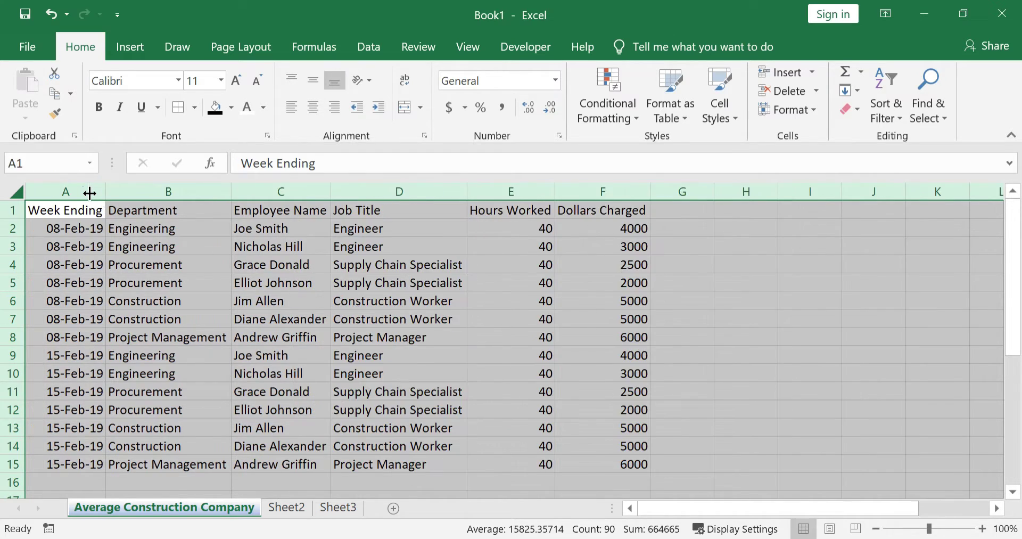
{"action": "left_click", "coordinate": [120, 216]}
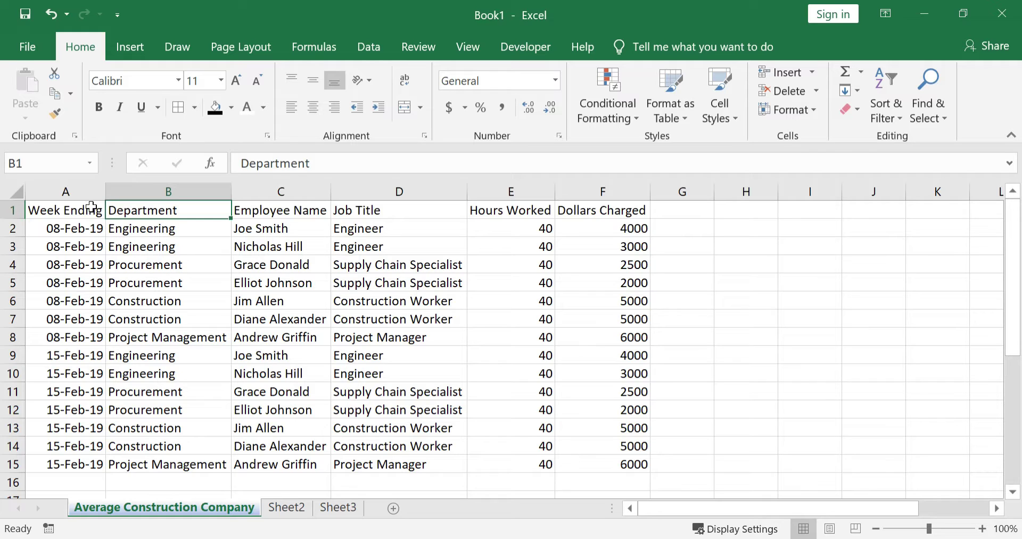
Step: Format the headings in A1:F1 with a black fill and bold white text
{"action": "left_click_drag", "start_coordinate": [92, 207], "coordinate": [575, 210]}
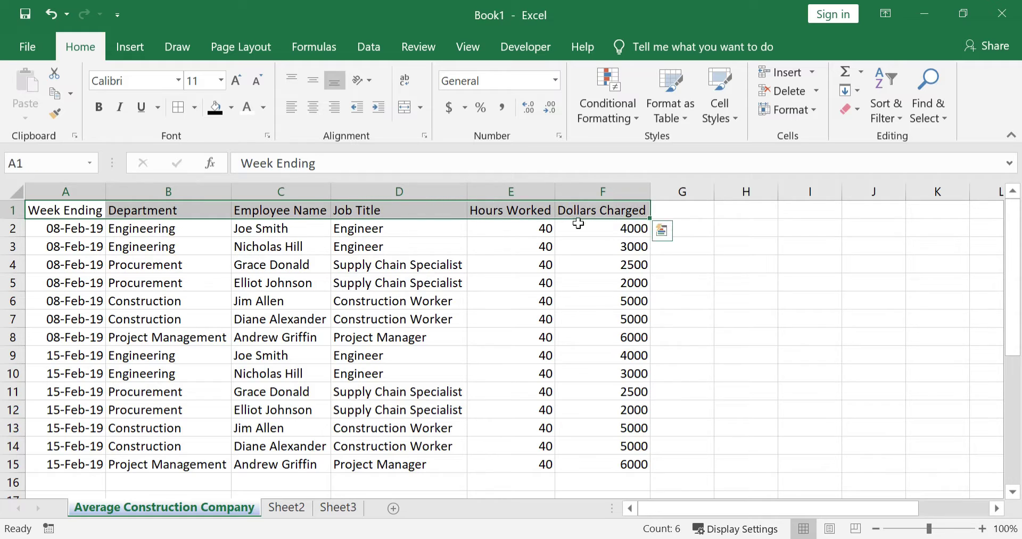
{"action": "left_click", "coordinate": [215, 107]}
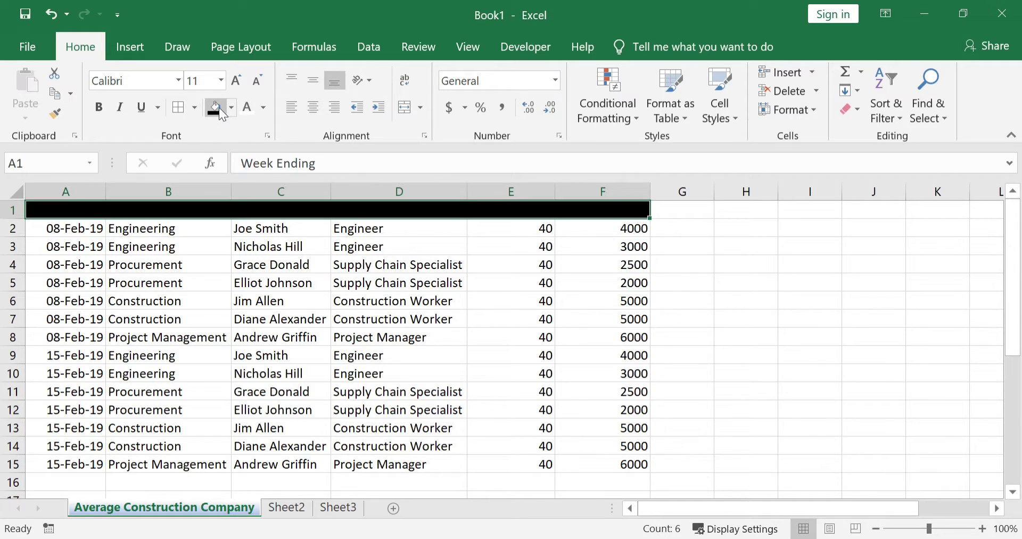
{"action": "left_click", "coordinate": [246, 108]}
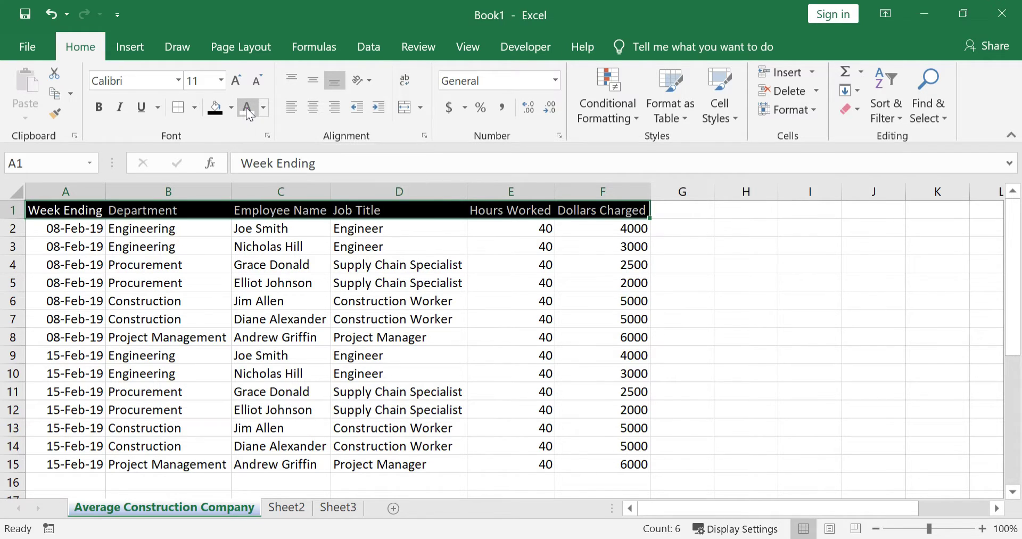
{"action": "left_click", "coordinate": [101, 109]}
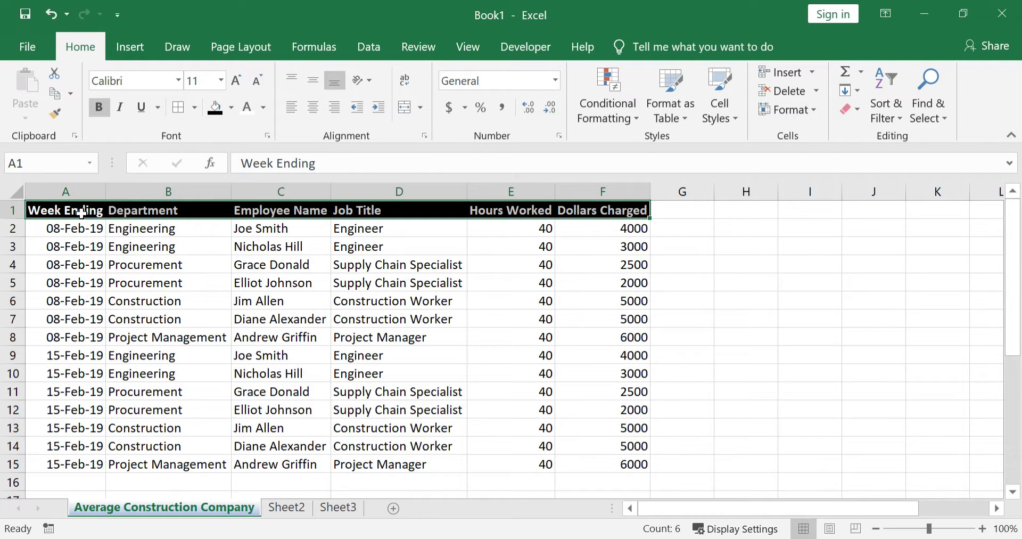
Step: Apply borders to all cells of the data range A1:F15
{"action": "left_click", "coordinate": [104, 214]}
{"action": "left_click_drag", "start_coordinate": [350, 311], "coordinate": [619, 464]}
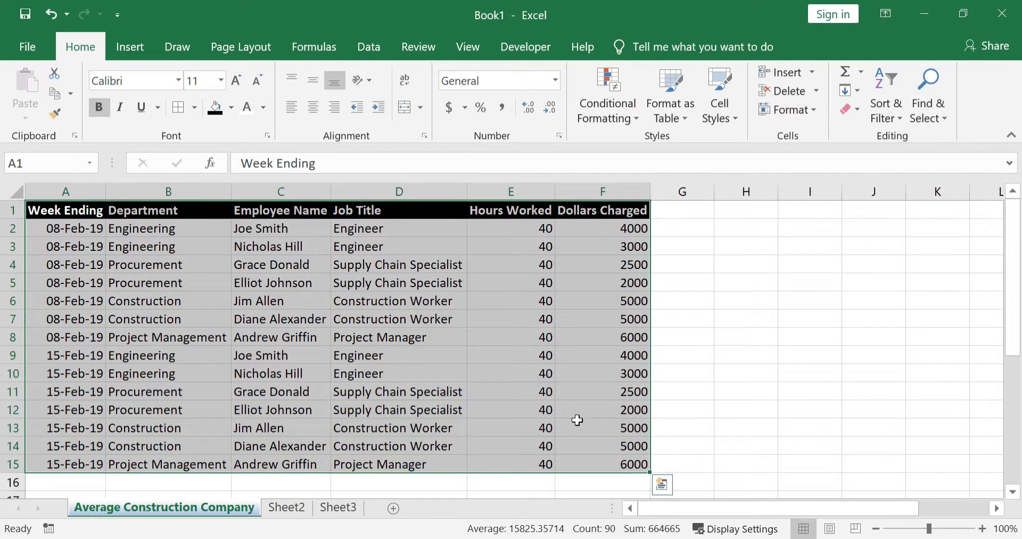
{"action": "left_click", "coordinate": [179, 111]}
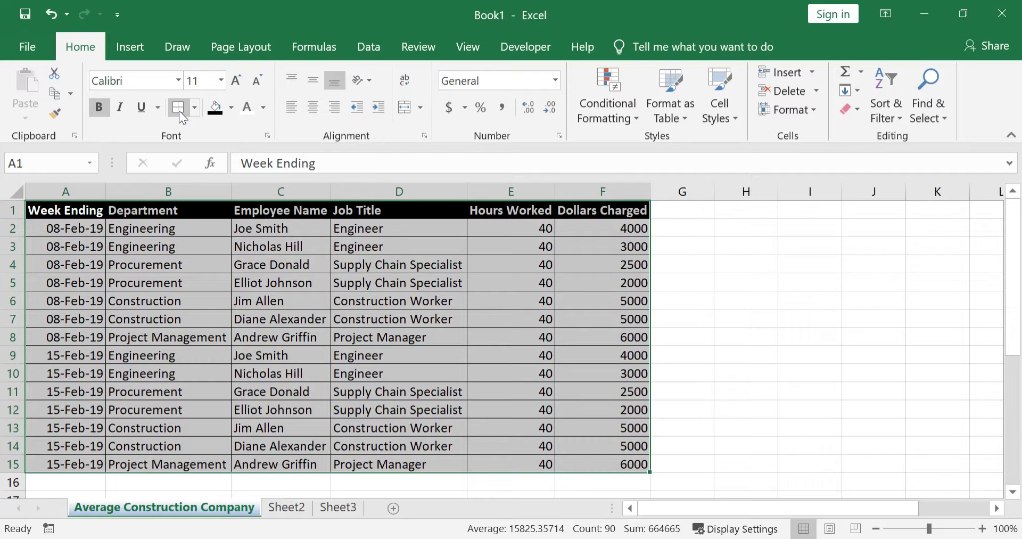
Step: Consult the exercise questions on Sheet2 and add the heading "Hourly Rate" in cell G1 of the Average Construction Company sheet
{"action": "left_click", "coordinate": [293, 513]}
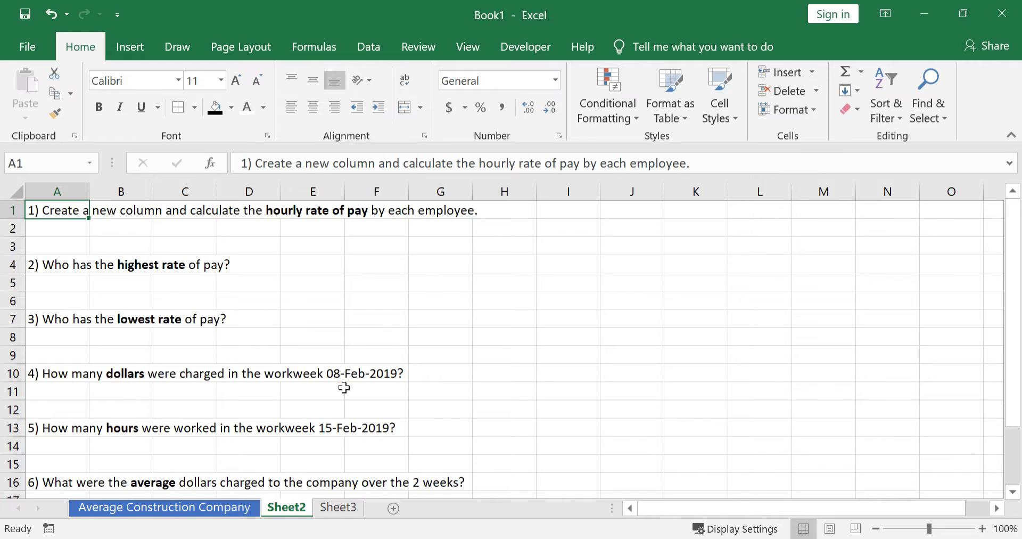
{"action": "left_click", "coordinate": [185, 508]}
{"action": "left_click", "coordinate": [680, 211]}
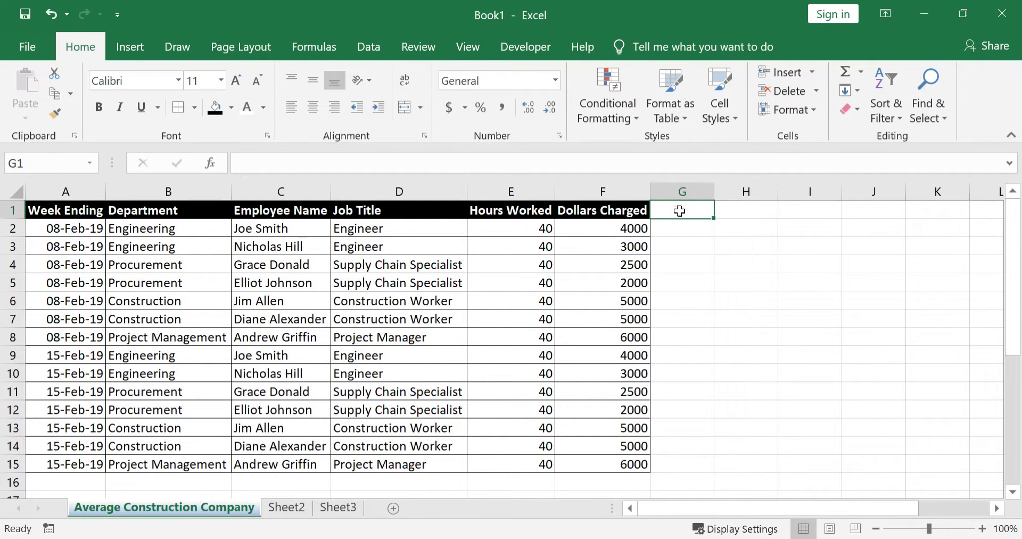
{"action": "type", "text": "Hourl"}
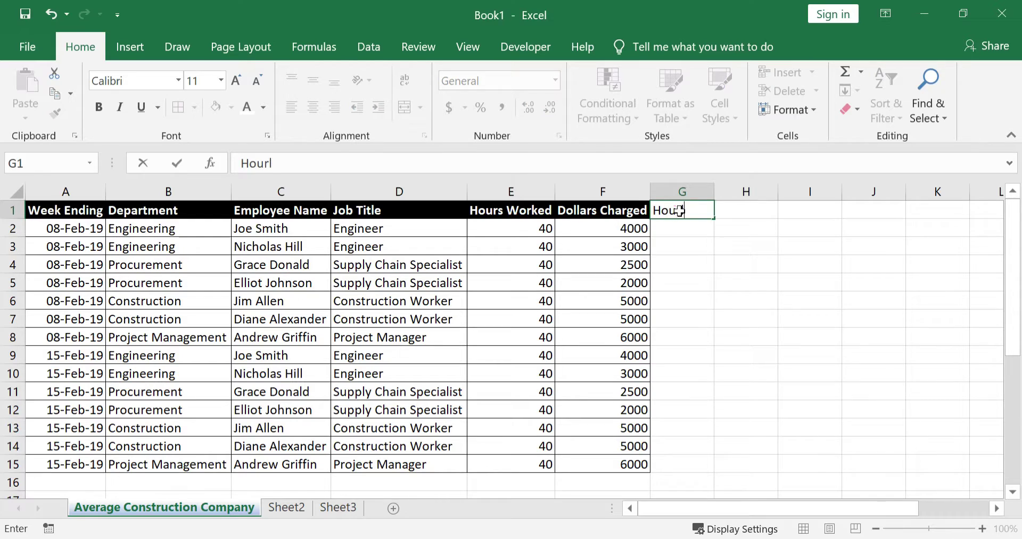
{"action": "type", "text": "y Rate"}
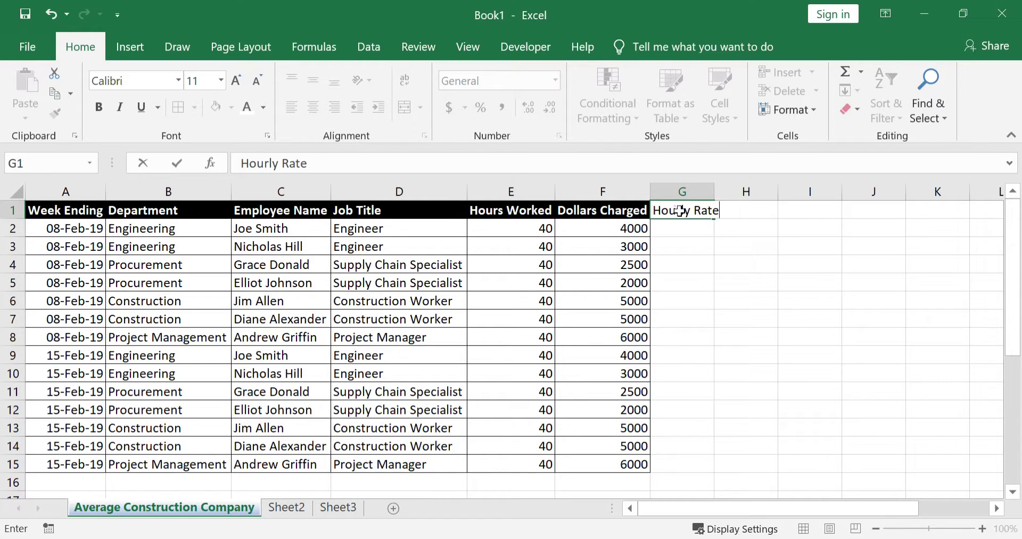
{"action": "key", "text": "Return"}
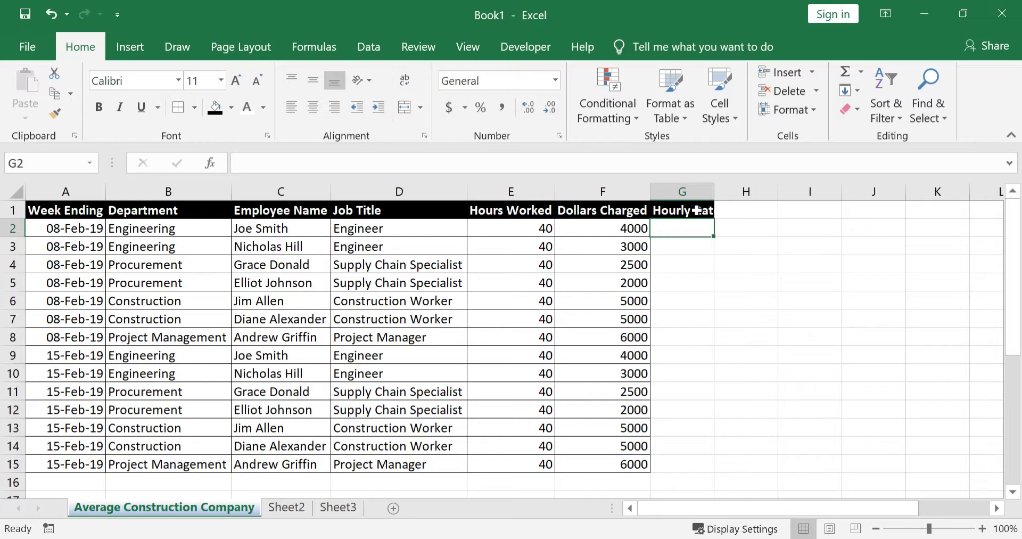
Step: Enter the formula =F2/E2 in cell G2 and fill it down to G15
{"action": "type", "text": "="}
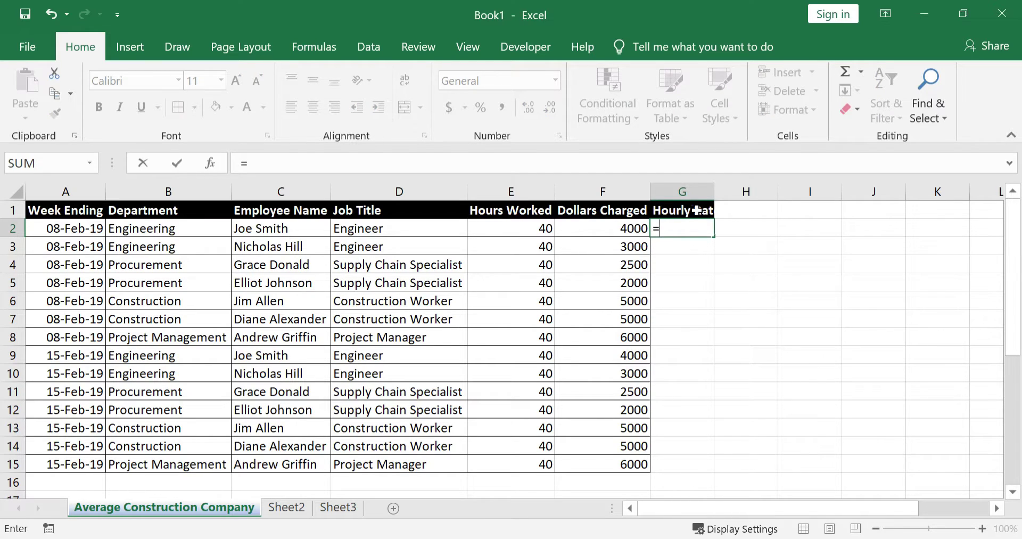
{"action": "key", "text": "Left"}
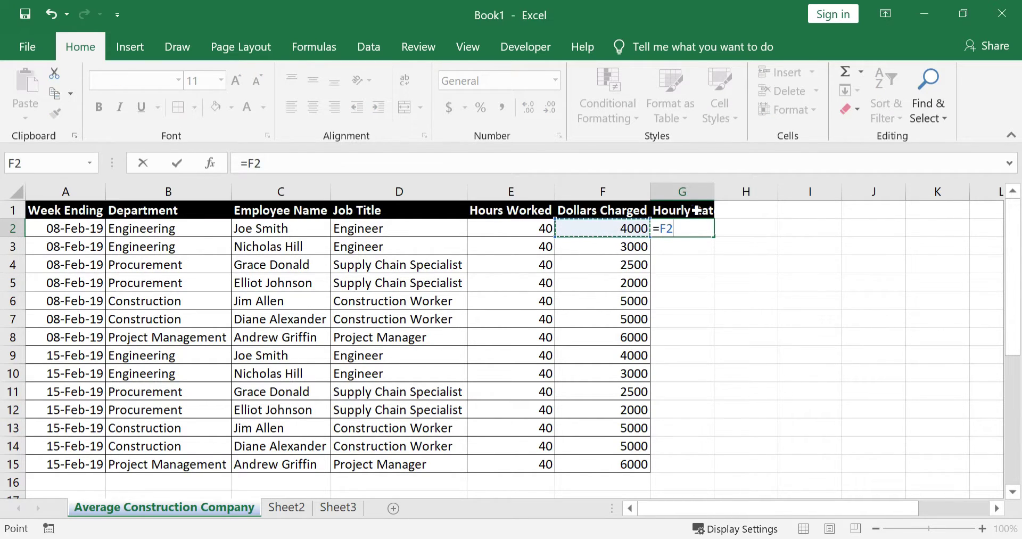
{"action": "type", "text": "/"}
{"action": "key", "text": "Left"}
{"action": "key", "text": "Left"}
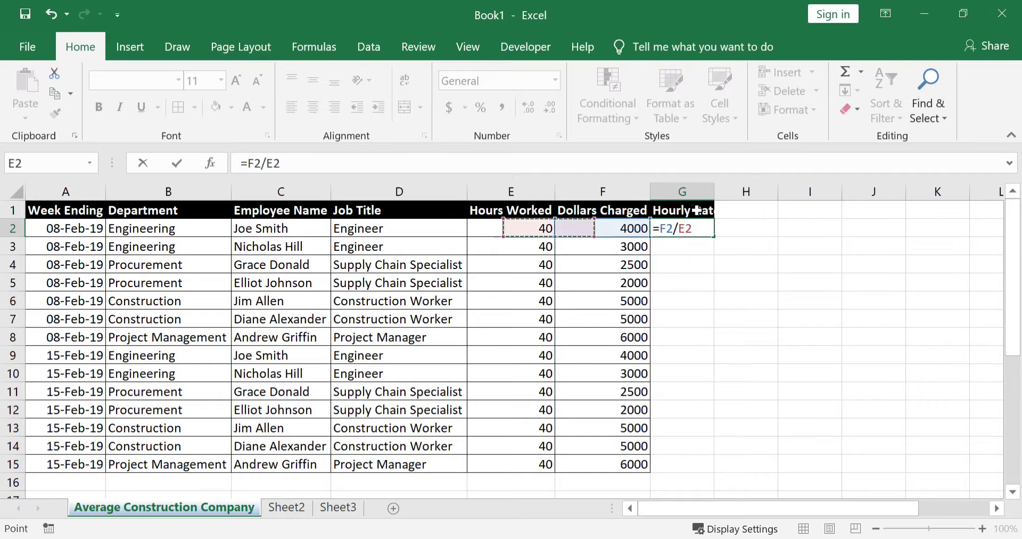
{"action": "key", "text": "Return"}
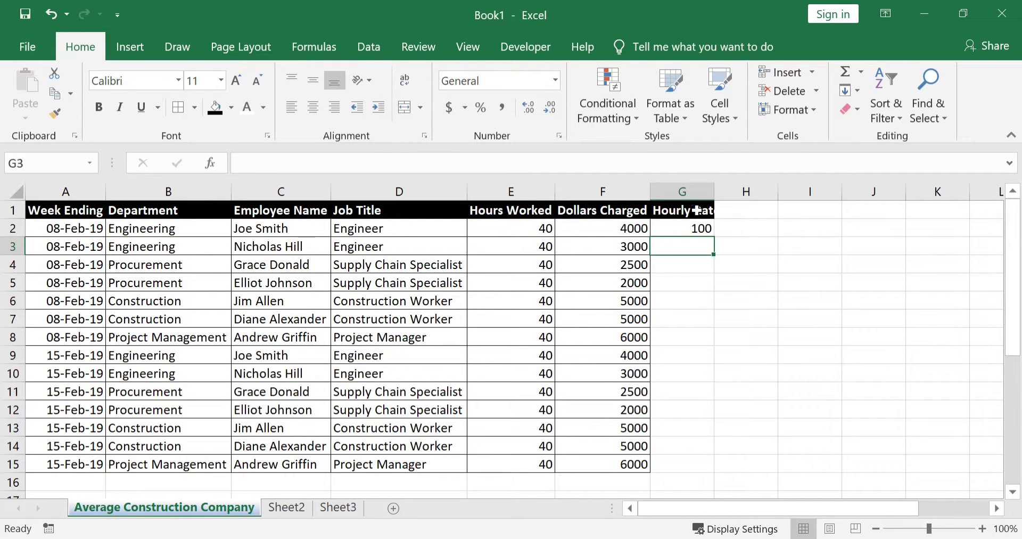
{"action": "left_click", "coordinate": [696, 228]}
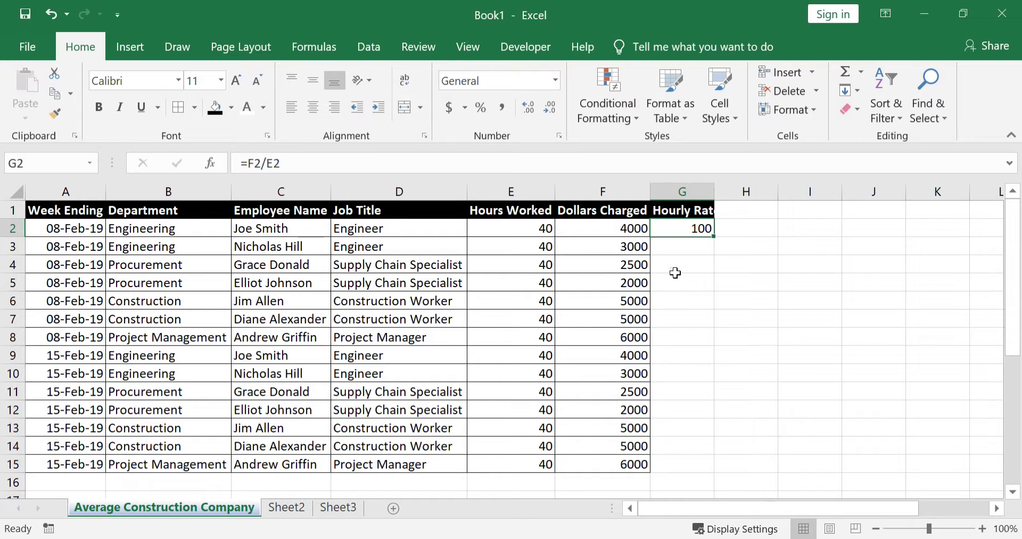
{"action": "double_click", "coordinate": [714, 236]}
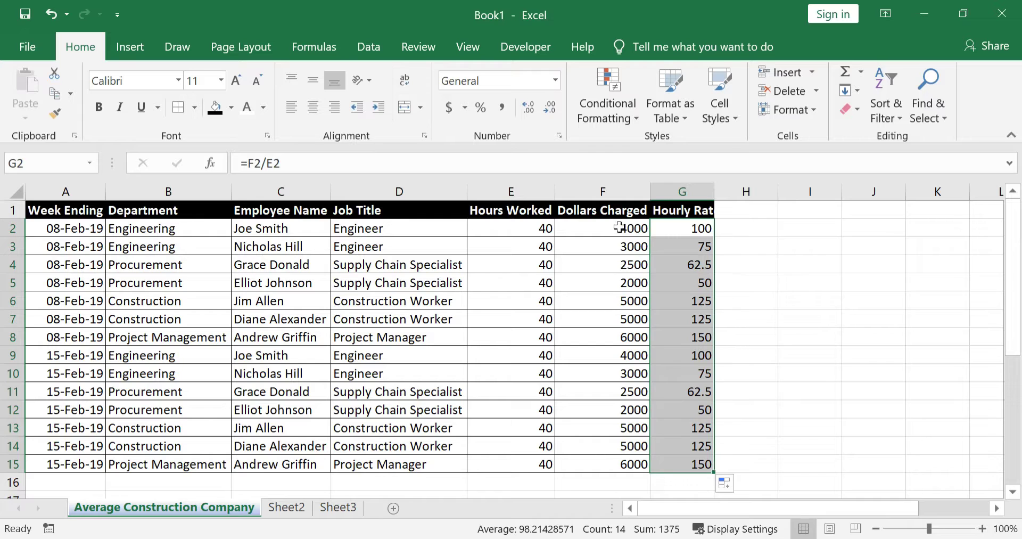
Step: Copy the formatting of F2:F15 onto the hourly rates in G2:G15 and auto-fit column G's width
{"action": "left_click_drag", "start_coordinate": [620, 227], "coordinate": [621, 459]}
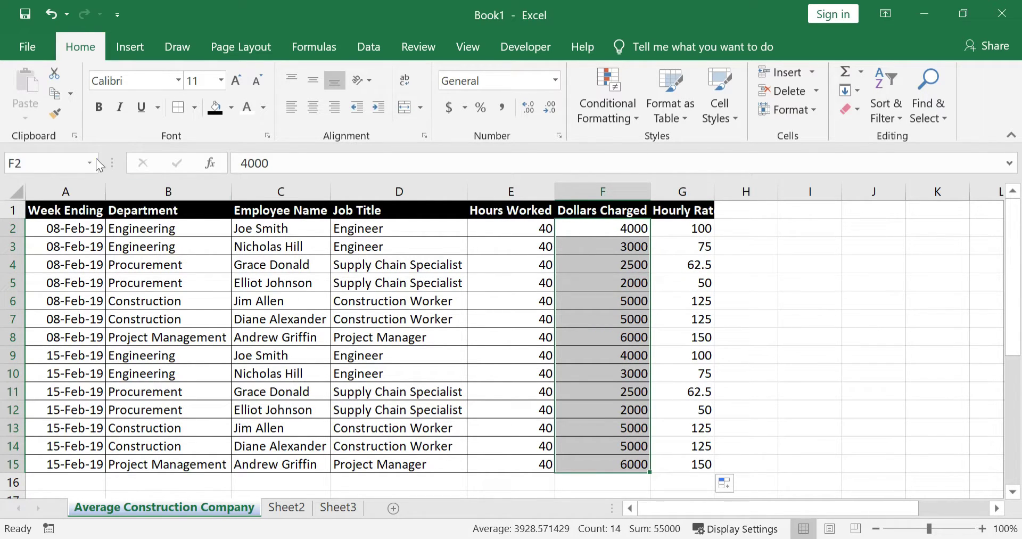
{"action": "left_click", "coordinate": [55, 113]}
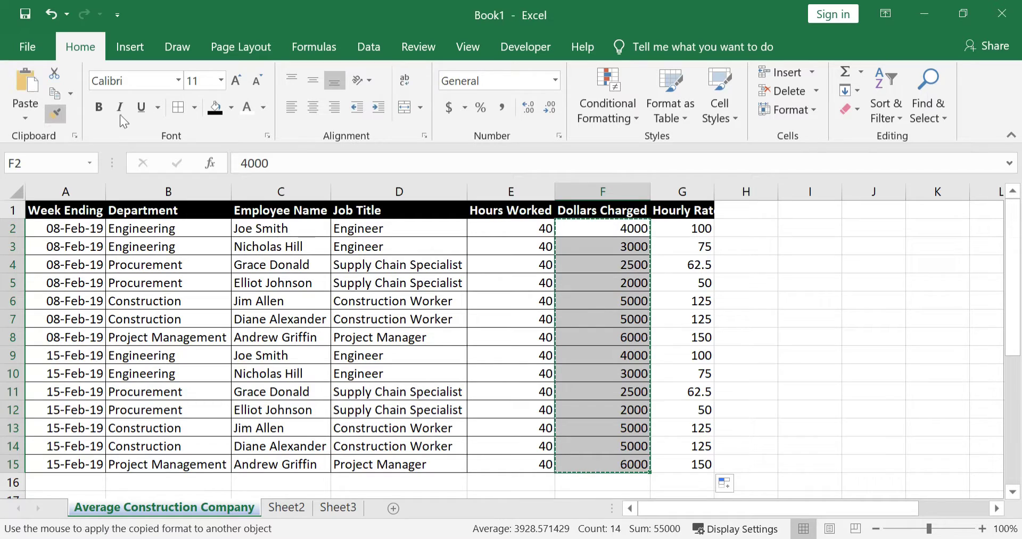
{"action": "left_click", "coordinate": [689, 232]}
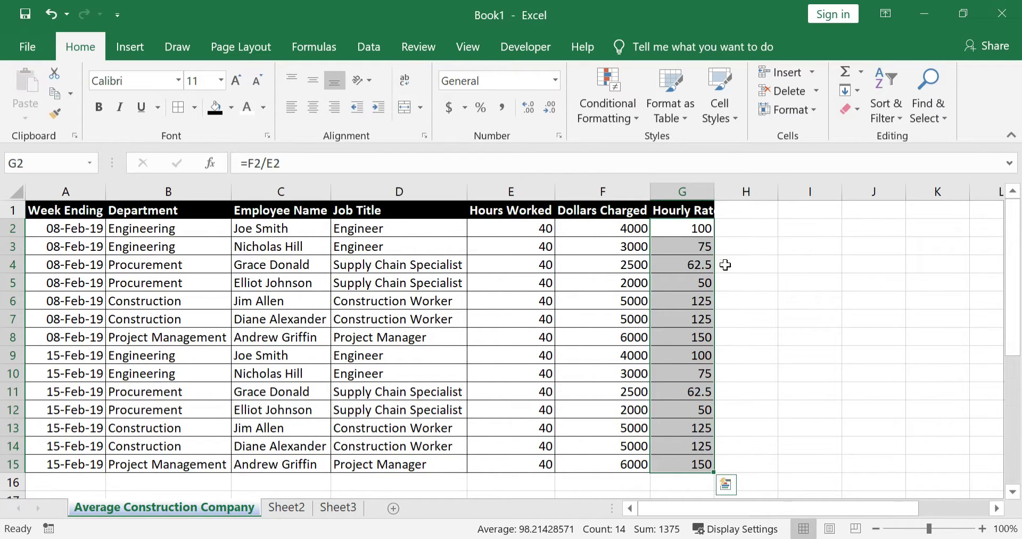
{"action": "double_click", "coordinate": [715, 196]}
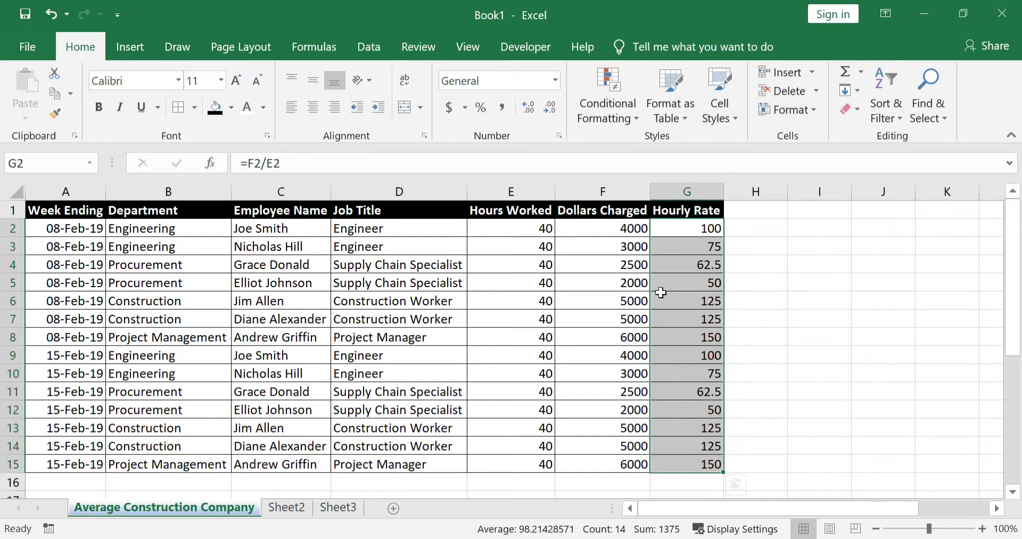
Step: Find the highest rate of pay in Sheet2 cell A5 with a MAX formula over G2:G15 of the Average Construction Company sheet
{"action": "left_click", "coordinate": [286, 507]}
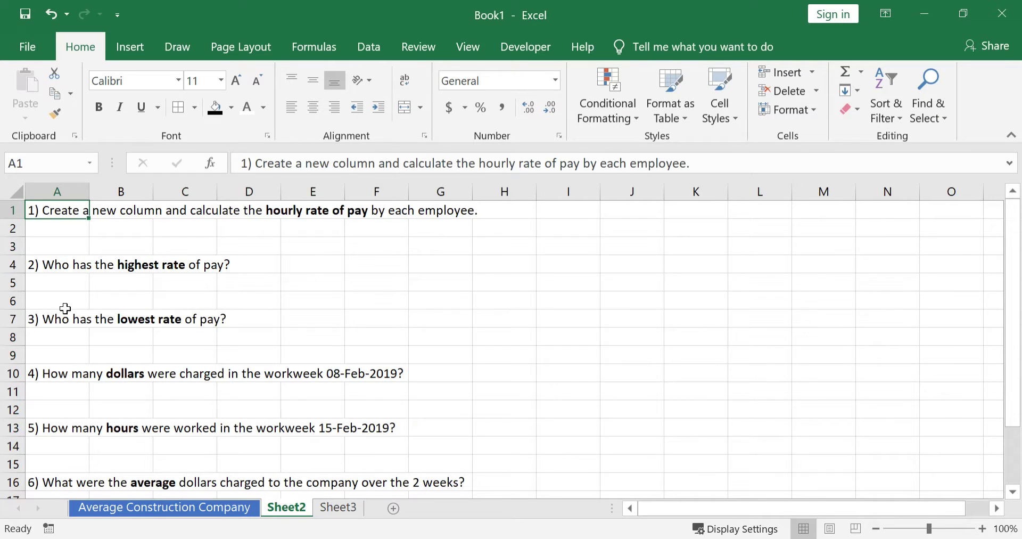
{"action": "left_click", "coordinate": [71, 279]}
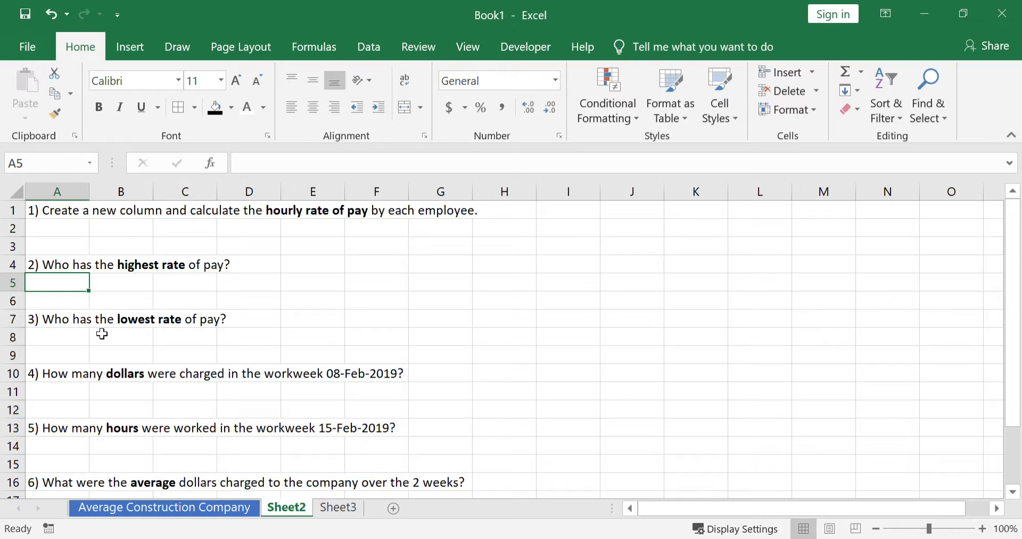
{"action": "type", "text": "="}
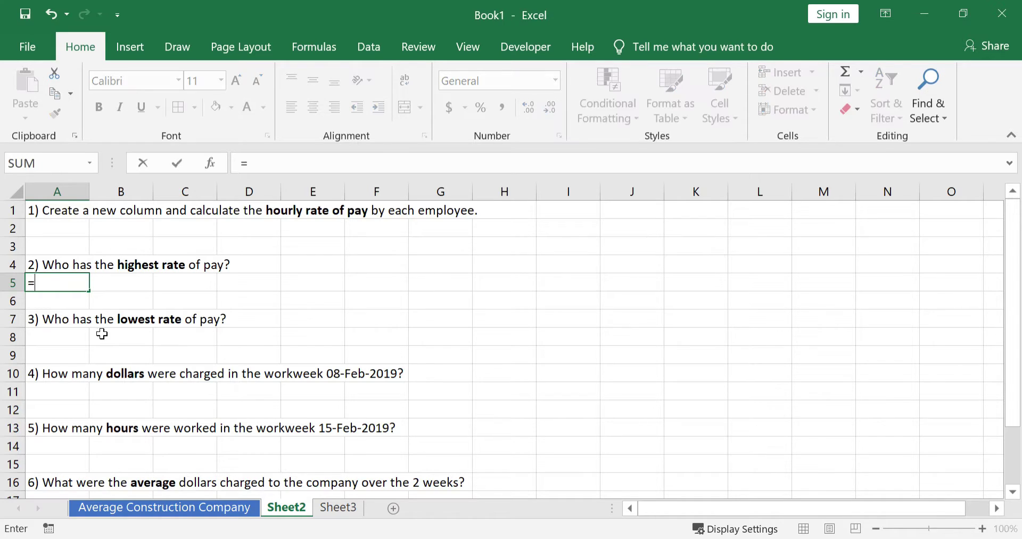
{"action": "type", "text": "max"}
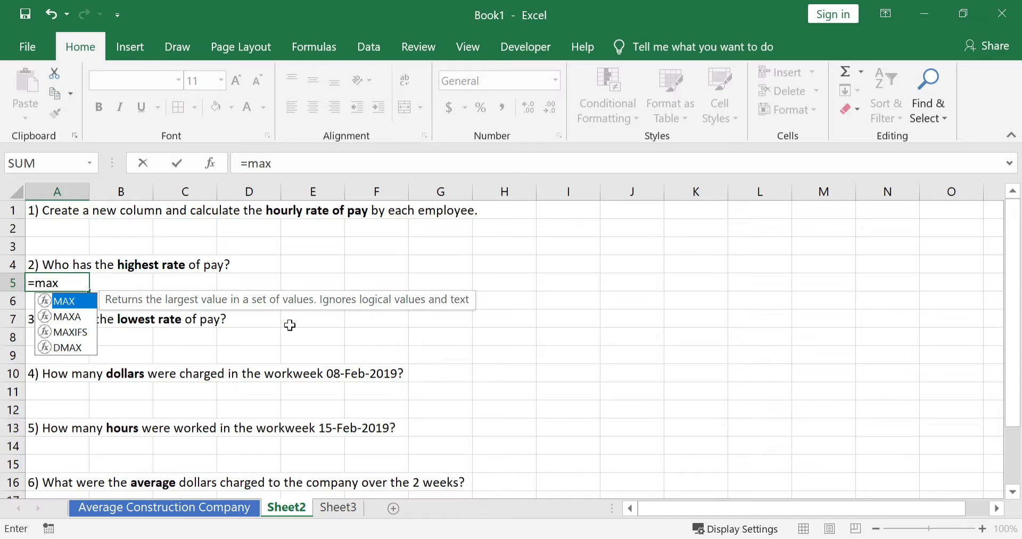
{"action": "key", "text": "Tab"}
{"action": "left_click", "coordinate": [210, 508]}
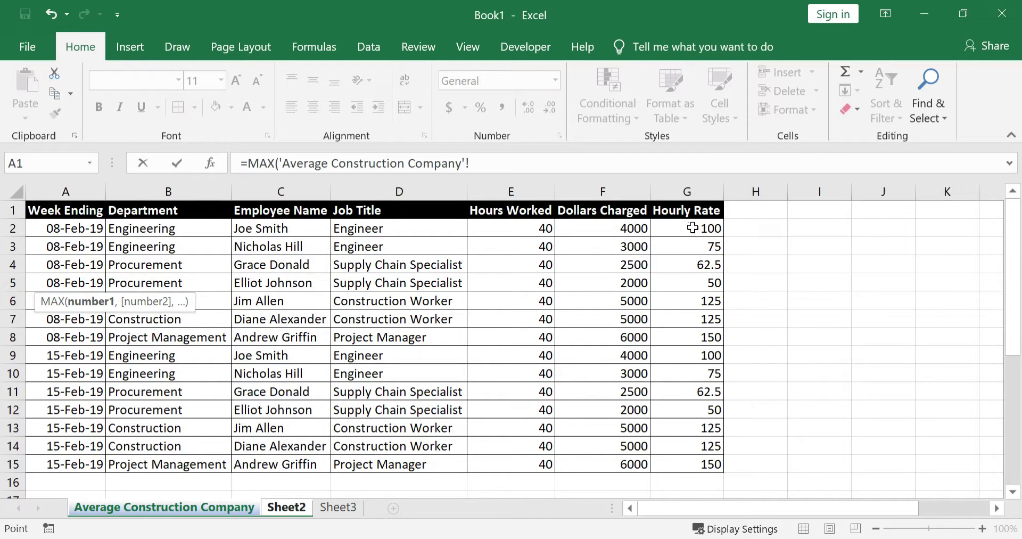
{"action": "left_click_drag", "start_coordinate": [692, 228], "coordinate": [689, 465]}
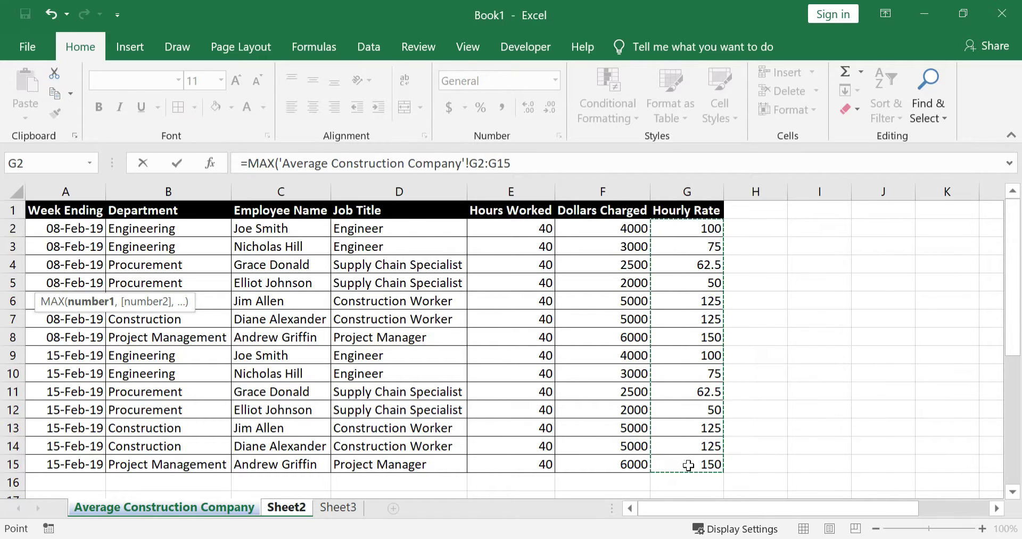
{"action": "key", "text": "Return"}
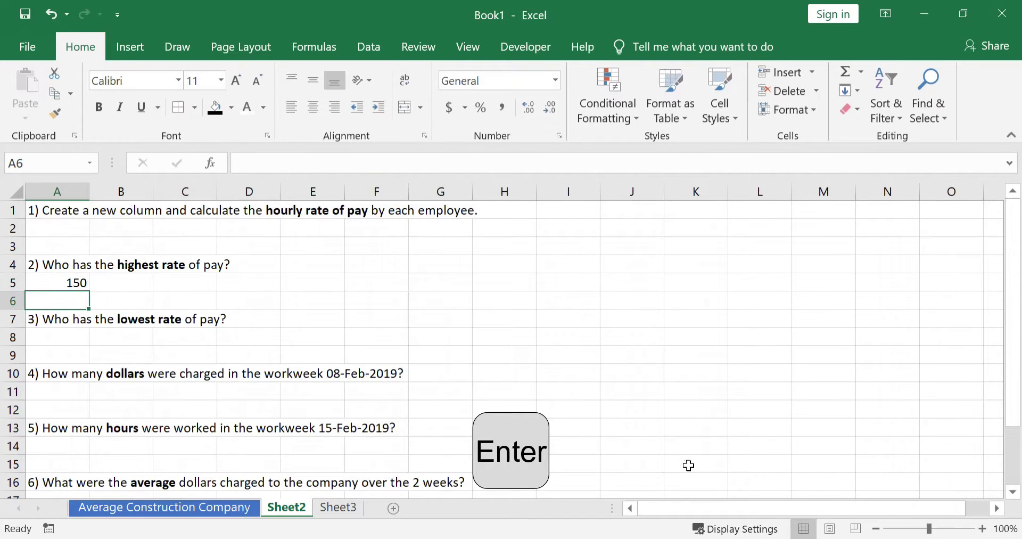
{"action": "left_click", "coordinate": [64, 284]}
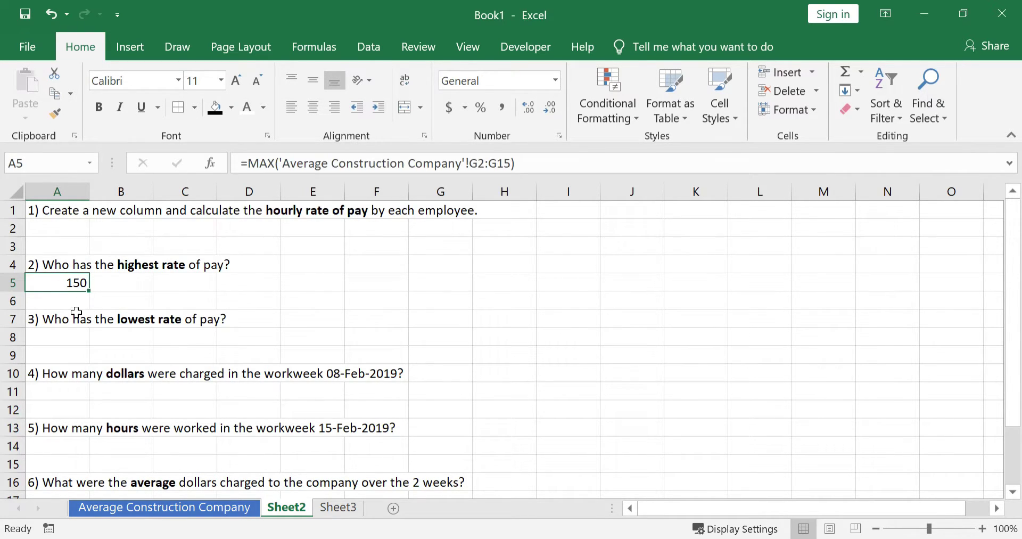
Step: Link Sheet2 cell B5 to the name of the highest-paid employee in cell C15 of the Average Construction Company sheet
{"action": "left_click", "coordinate": [153, 502]}
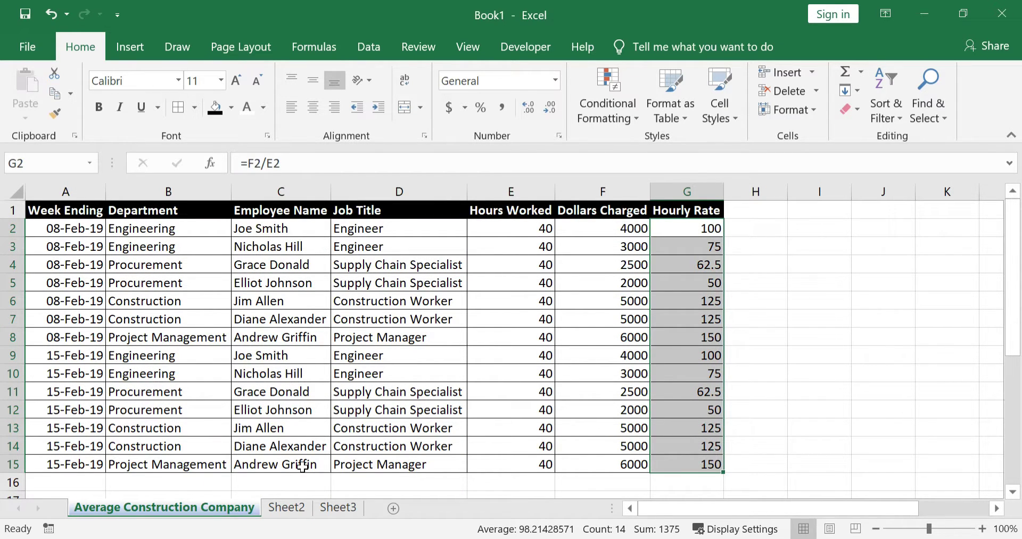
{"action": "left_click", "coordinate": [286, 508]}
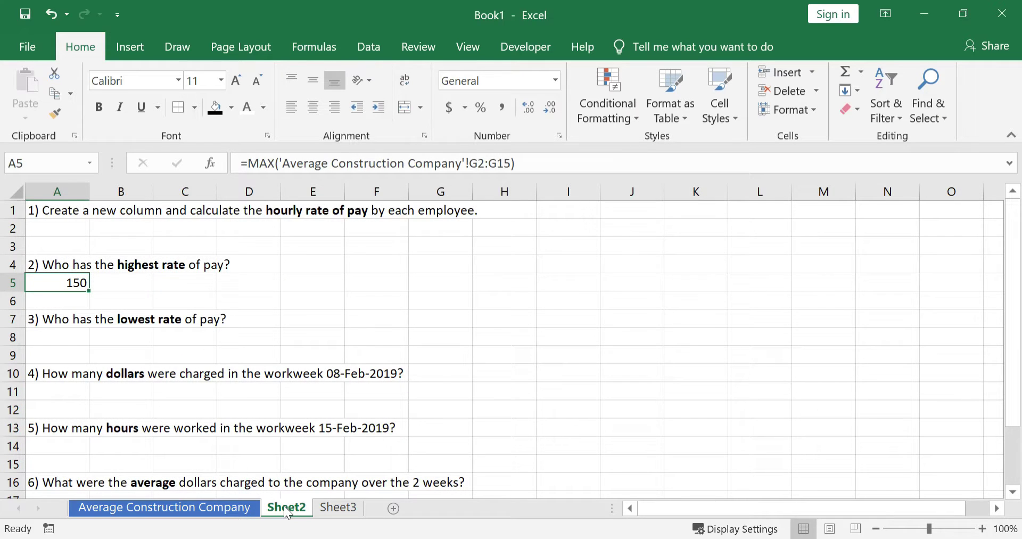
{"action": "left_click", "coordinate": [122, 284]}
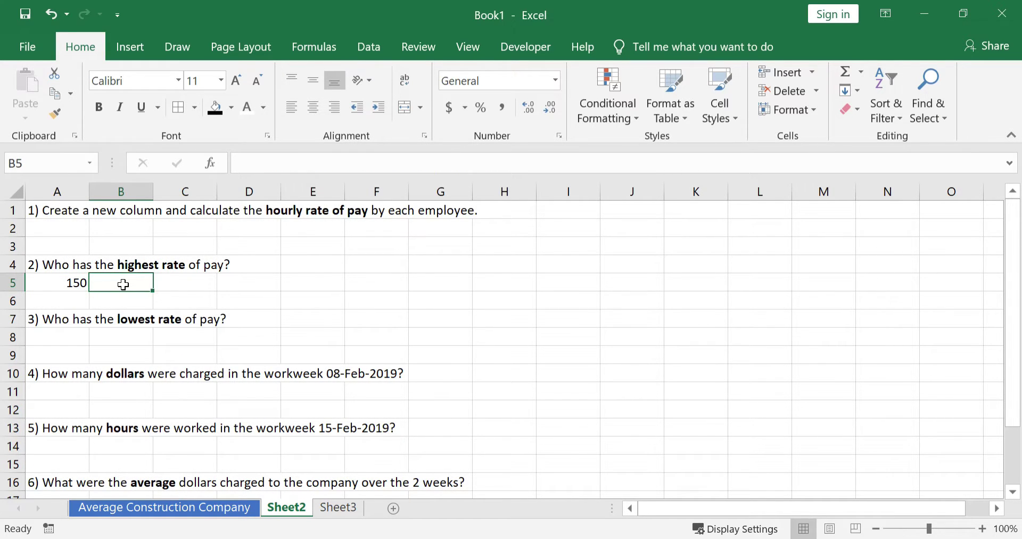
{"action": "type", "text": "="}
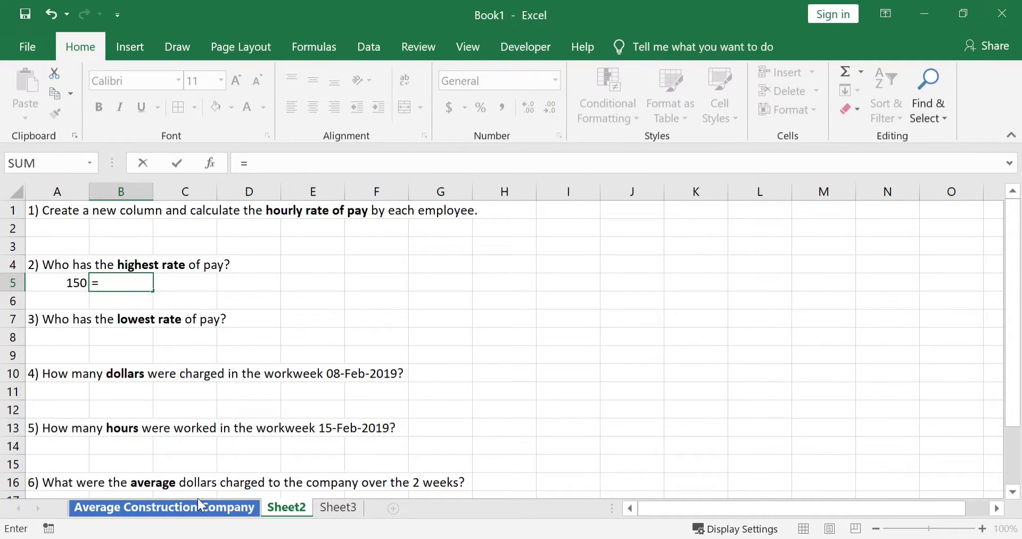
{"action": "left_click", "coordinate": [193, 509]}
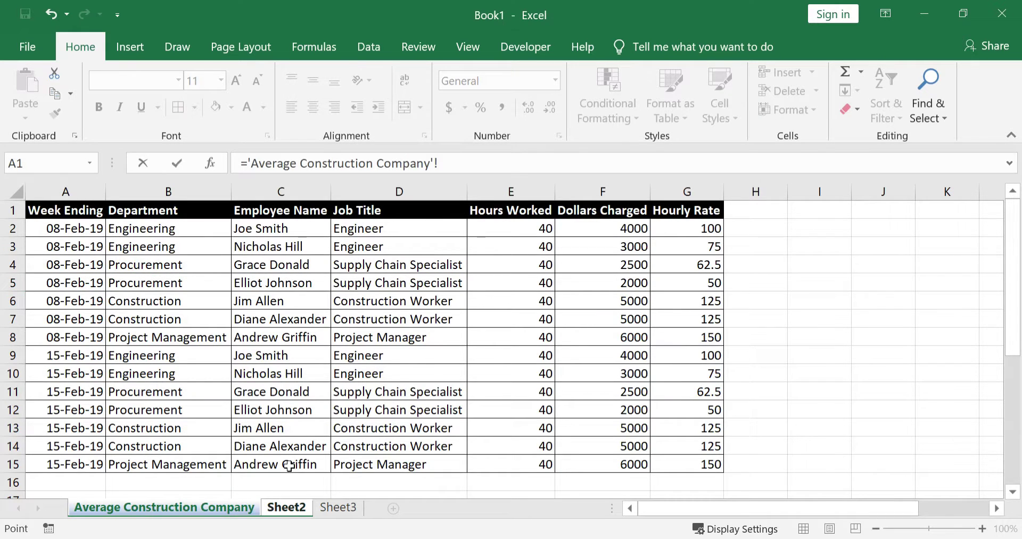
{"action": "left_click", "coordinate": [289, 465]}
{"action": "key", "text": "Return"}
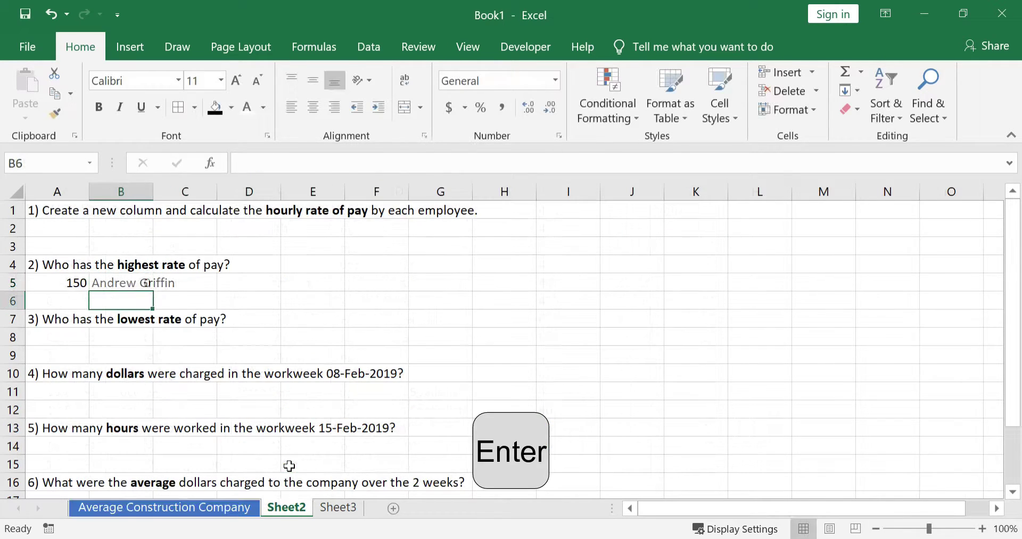
Step: Find the lowest rate of pay in Sheet2 cell A8 with a MIN formula over G2:G15 of the Average Construction Company sheet
{"action": "left_click", "coordinate": [75, 340]}
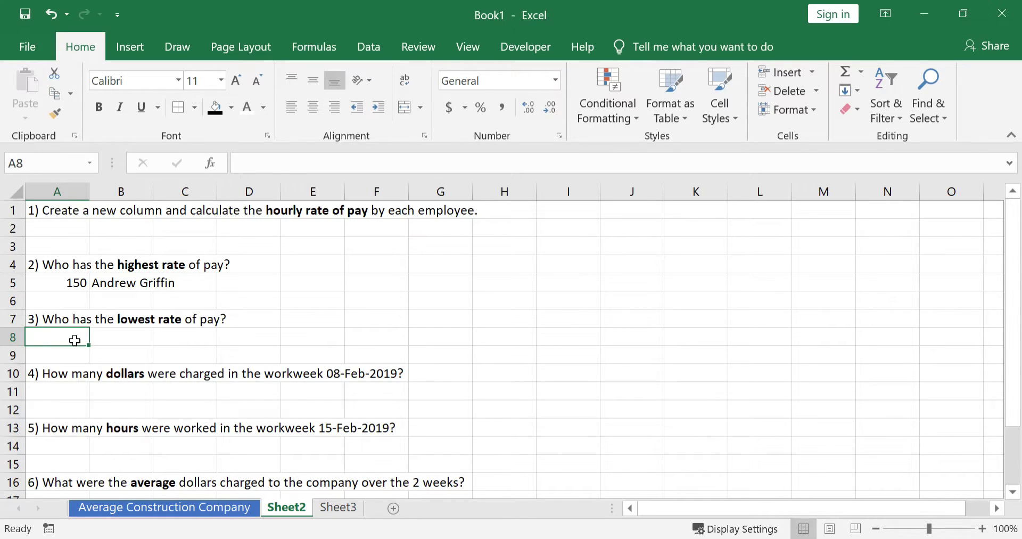
{"action": "type", "text": "="}
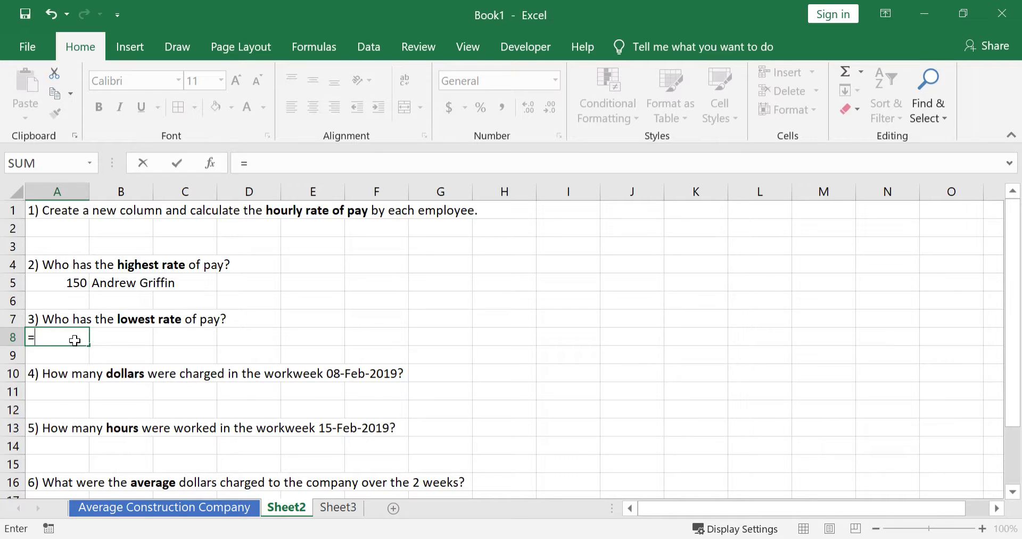
{"action": "type", "text": "min"}
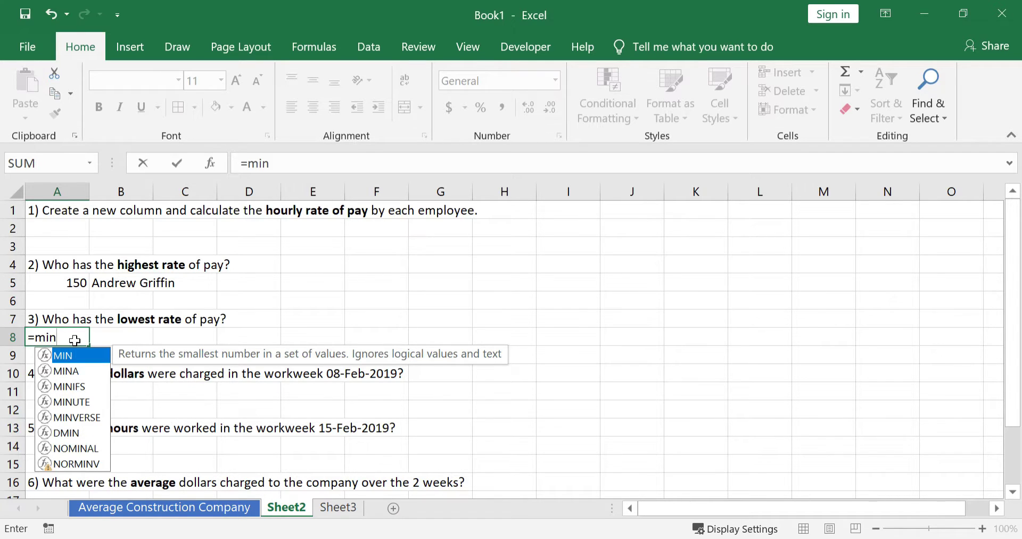
{"action": "key", "text": "Tab"}
{"action": "key", "text": "BackSpace"}
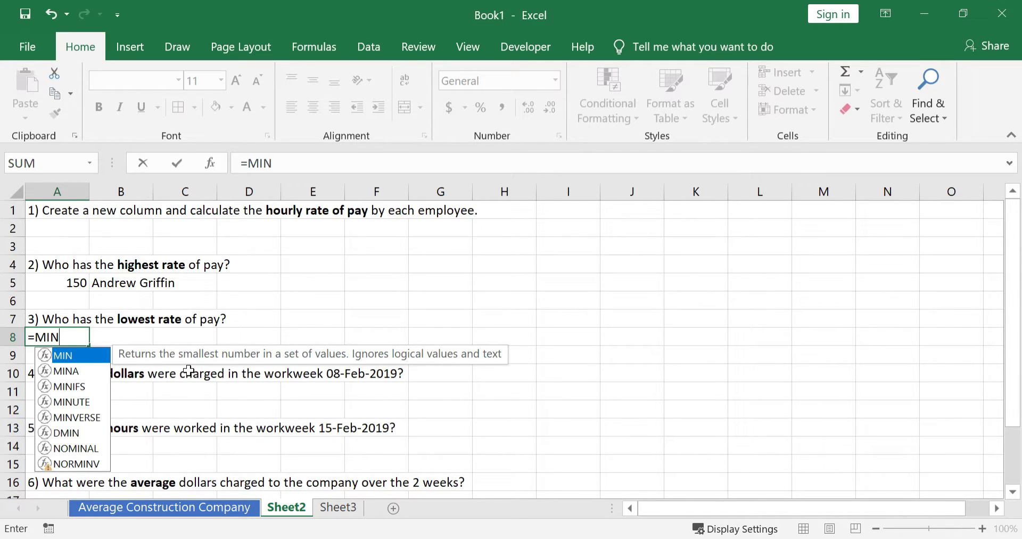
{"action": "type", "text": "("}
{"action": "left_click", "coordinate": [210, 509]}
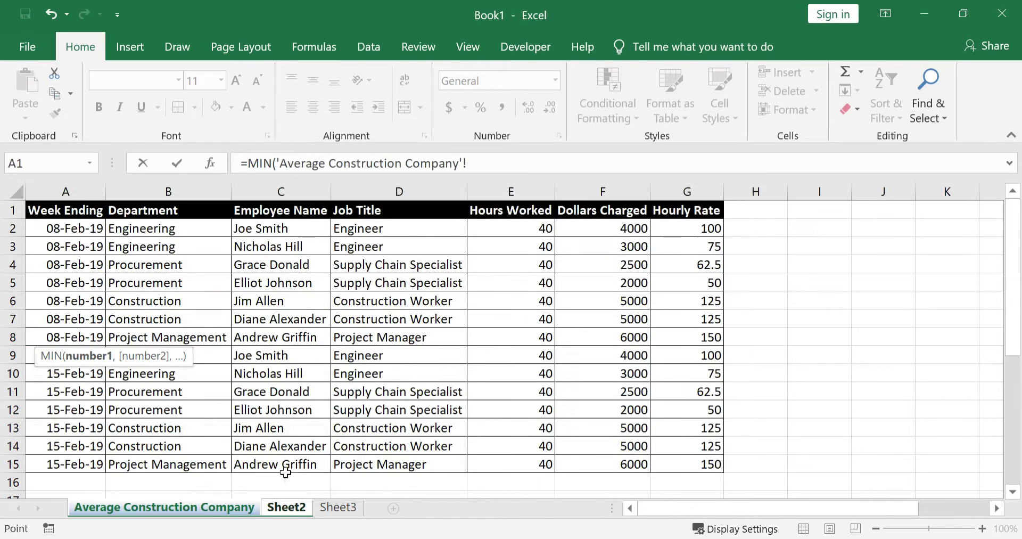
{"action": "left_click_drag", "start_coordinate": [694, 230], "coordinate": [694, 468]}
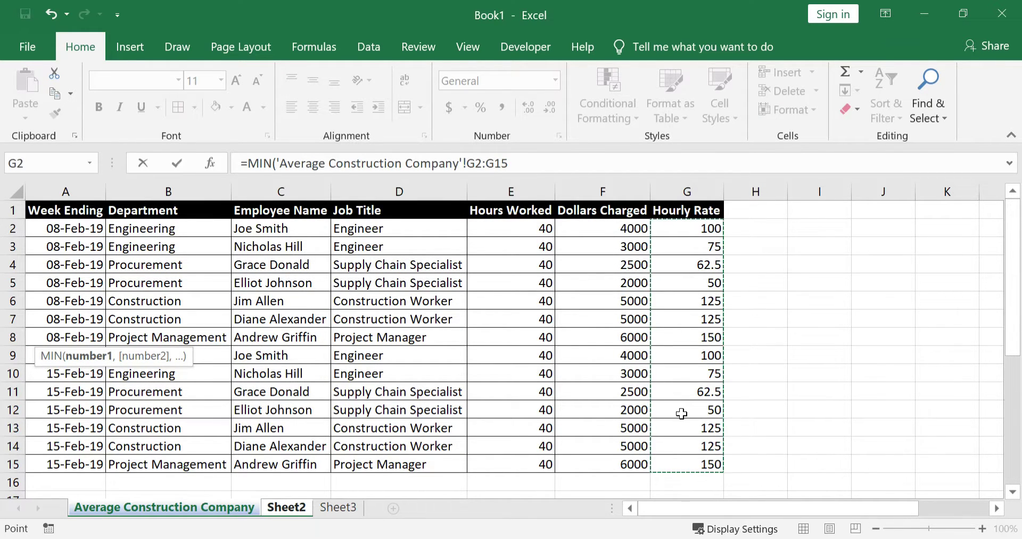
{"action": "key", "text": "Return"}
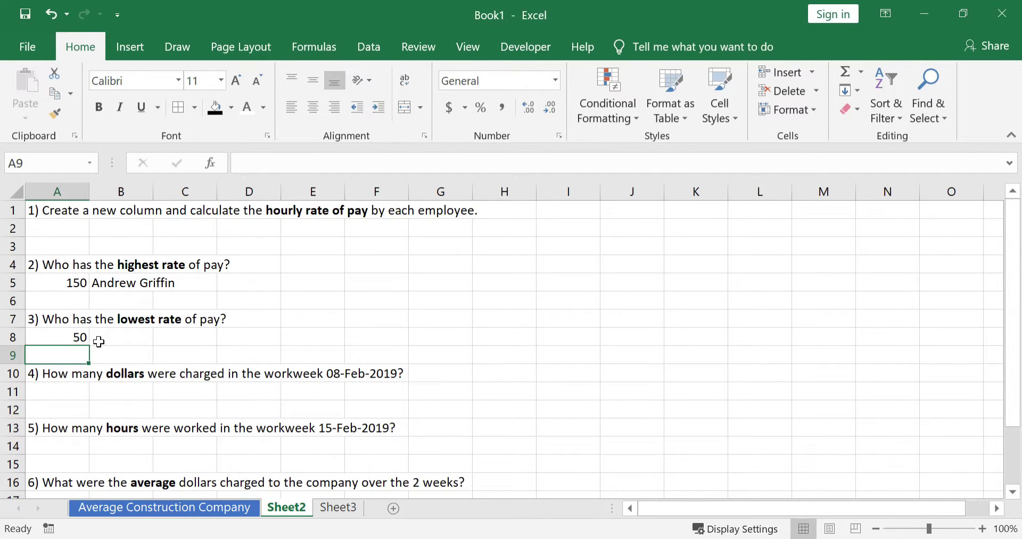
Step: Link Sheet2 cell B8 to the name of the lowest-paid employee in cell C5 of the Average Construction Company sheet
{"action": "left_click", "coordinate": [131, 337]}
{"action": "type", "text": "="}
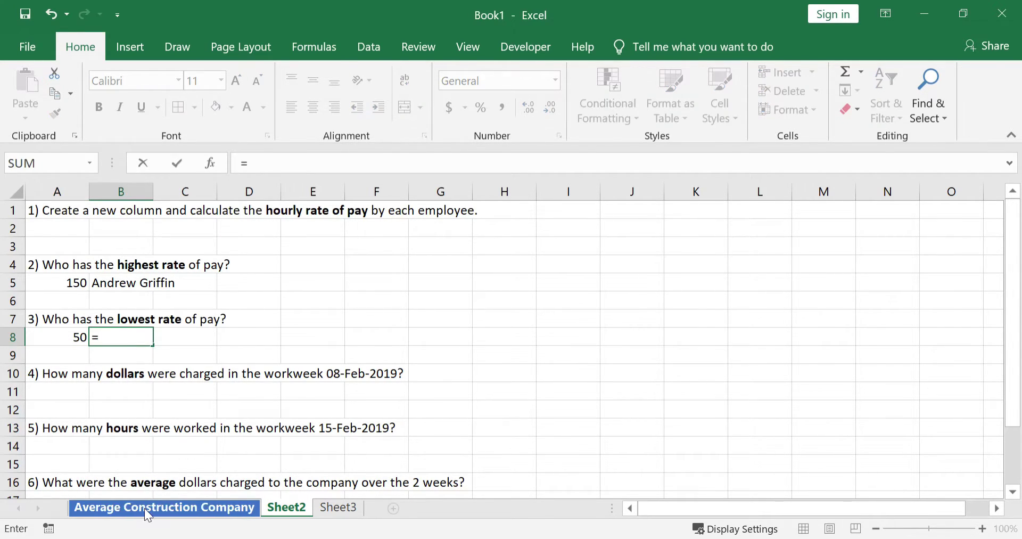
{"action": "left_click", "coordinate": [145, 508]}
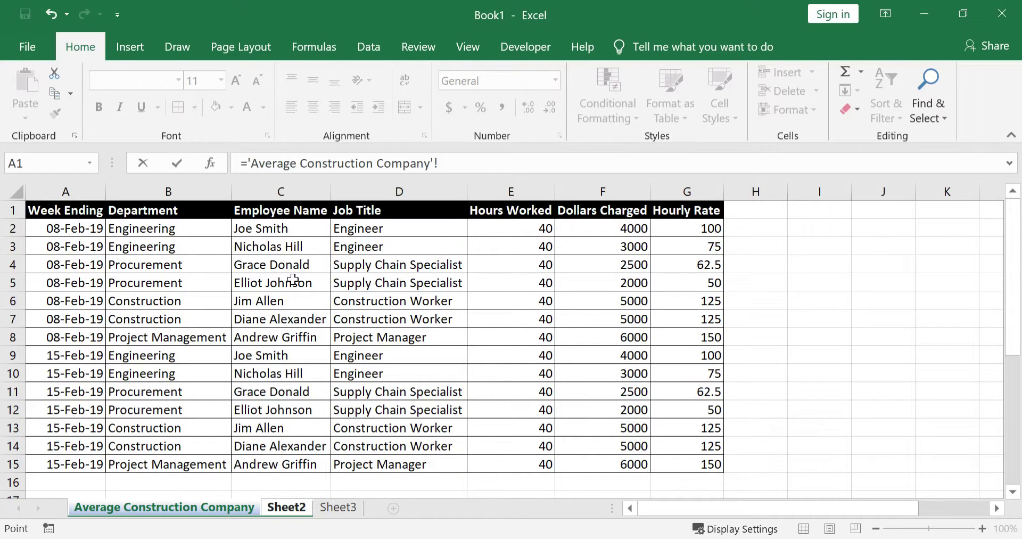
{"action": "left_click", "coordinate": [293, 279]}
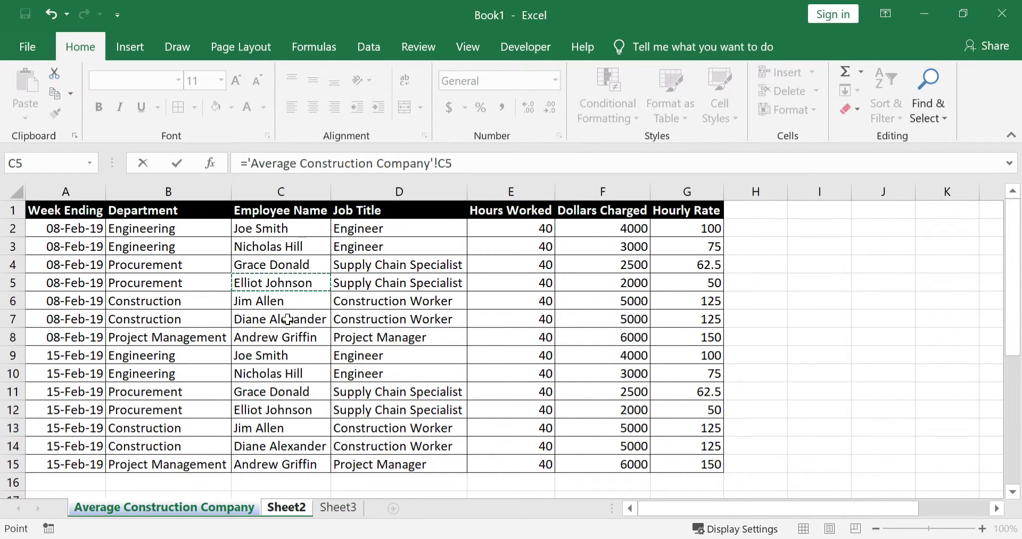
{"action": "key", "text": "Return"}
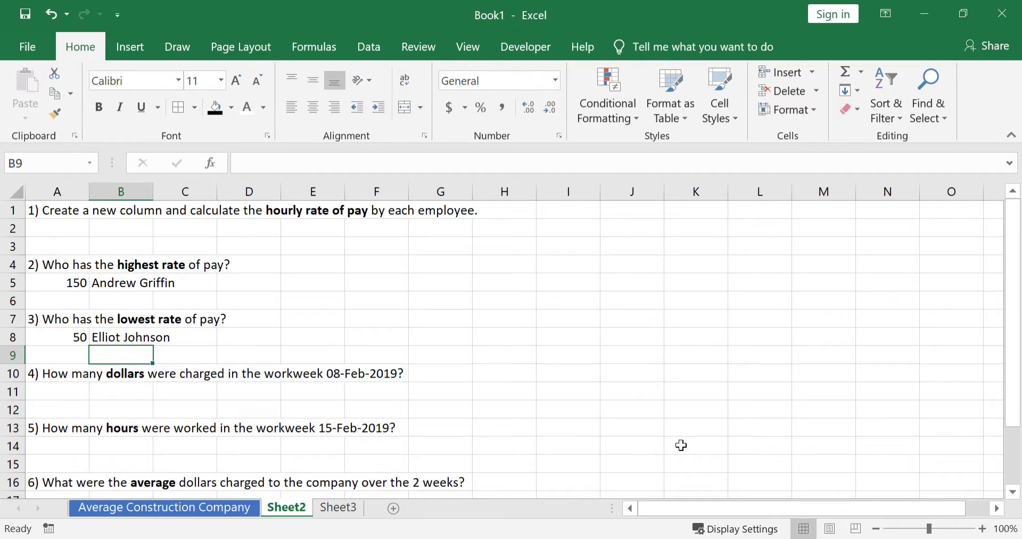
Step: Total the dollars charged in workweek 08-Feb-2019 in Sheet2 cell A11 with a SUM formula over F2:F8 of the Average Construction Company sheet
{"action": "left_click", "coordinate": [63, 394]}
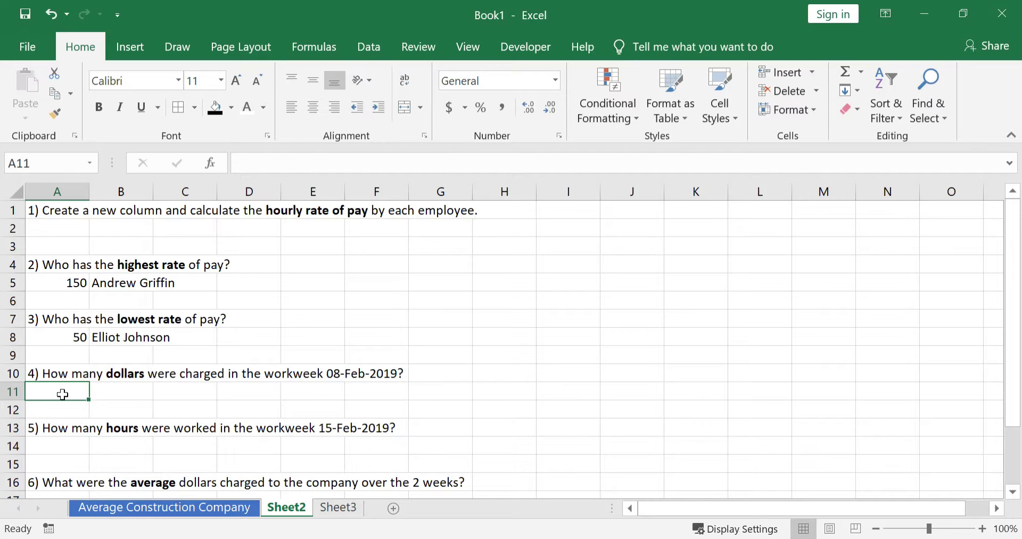
{"action": "type", "text": "="}
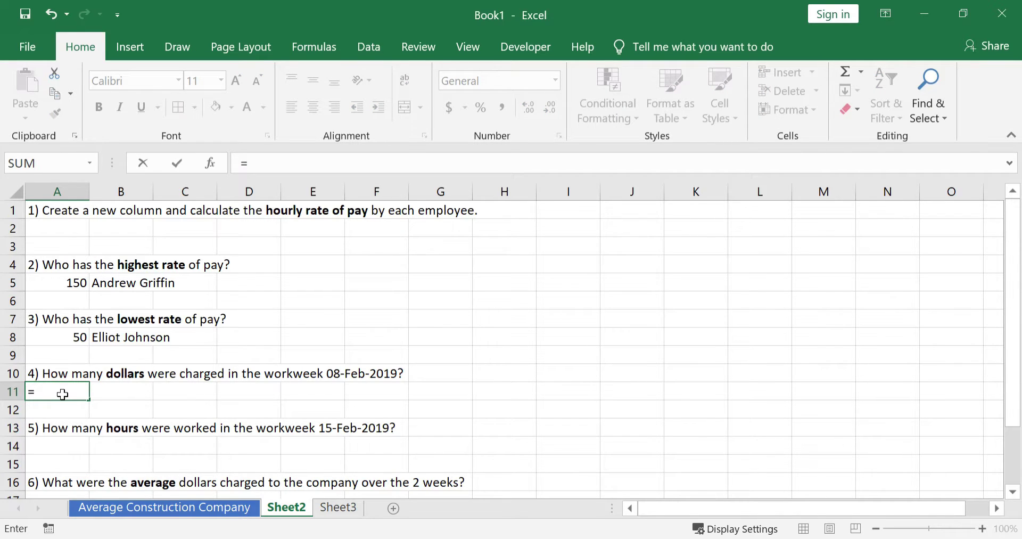
{"action": "type", "text": "sum"}
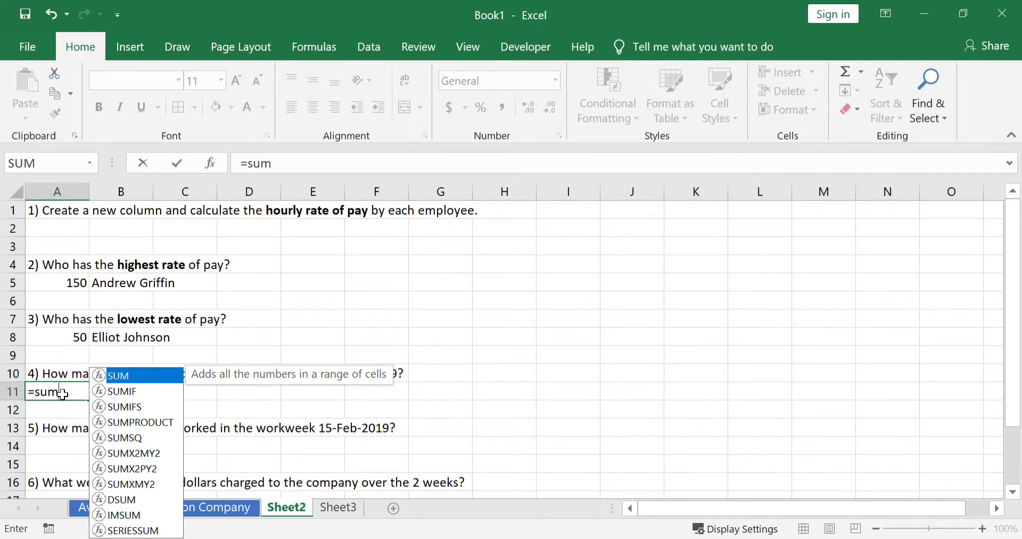
{"action": "key", "text": "Tab"}
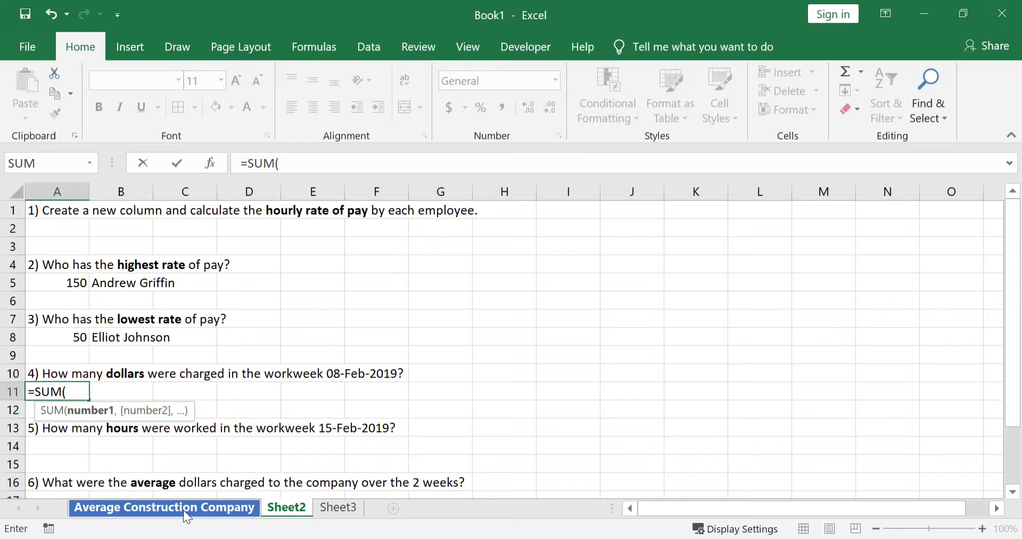
{"action": "key", "text": "BackSpace"}
{"action": "type", "text": "("}
{"action": "left_click", "coordinate": [190, 506]}
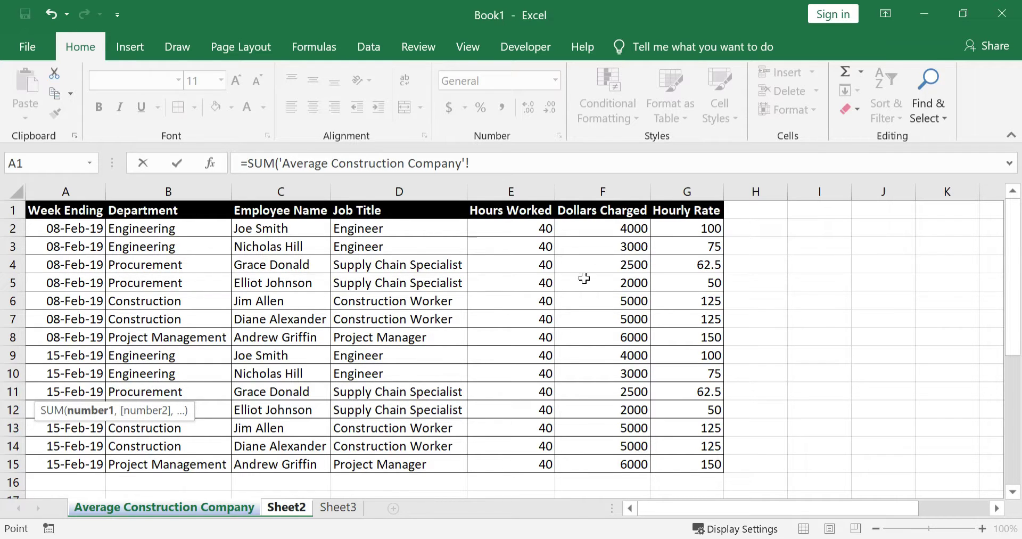
{"action": "left_click_drag", "start_coordinate": [623, 228], "coordinate": [617, 339]}
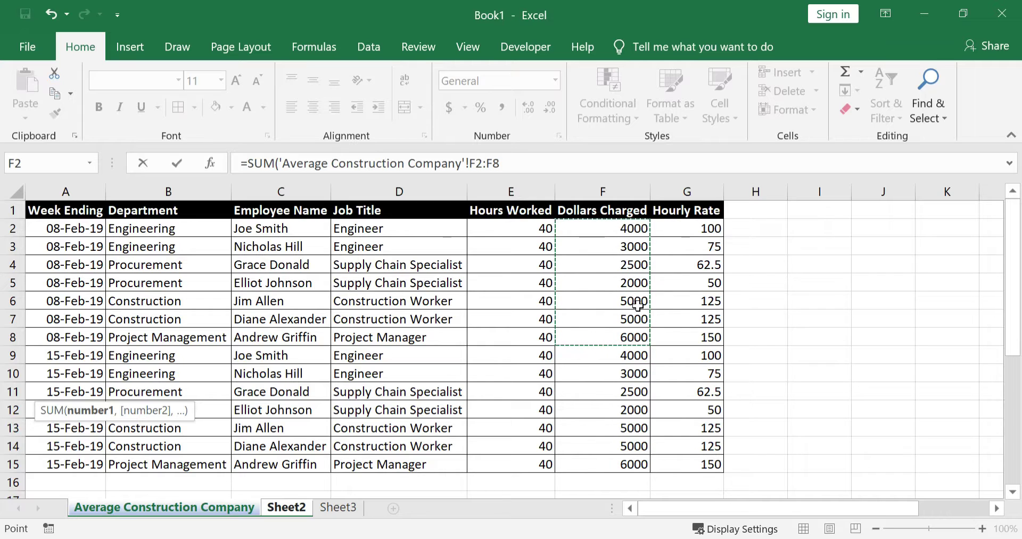
{"action": "key", "text": "Return"}
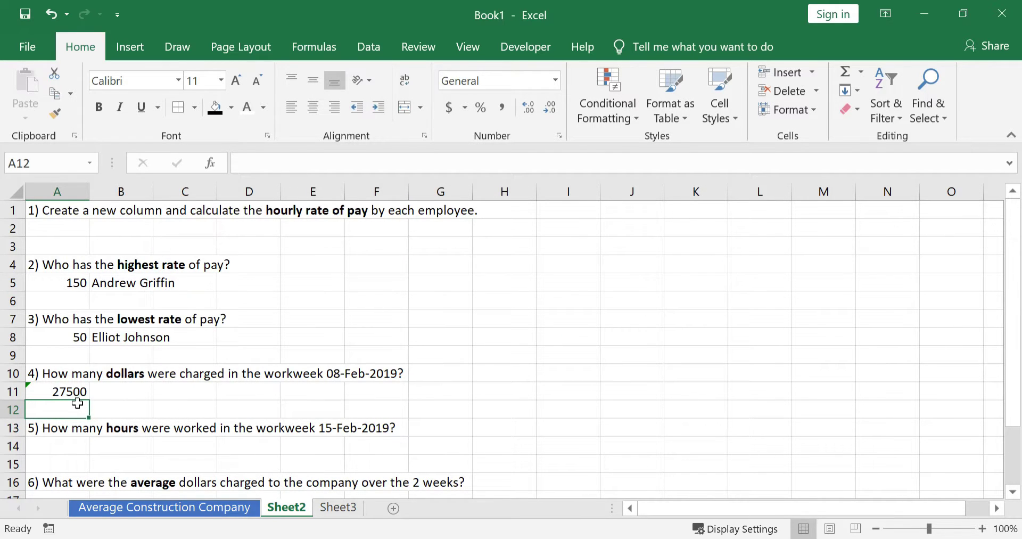
Step: Total the hours worked in workweek 15-Feb-2019 in Sheet2 cell A14 with a SUM formula over E9:E15 of the Average Construction Company sheet
{"action": "left_click", "coordinate": [75, 443]}
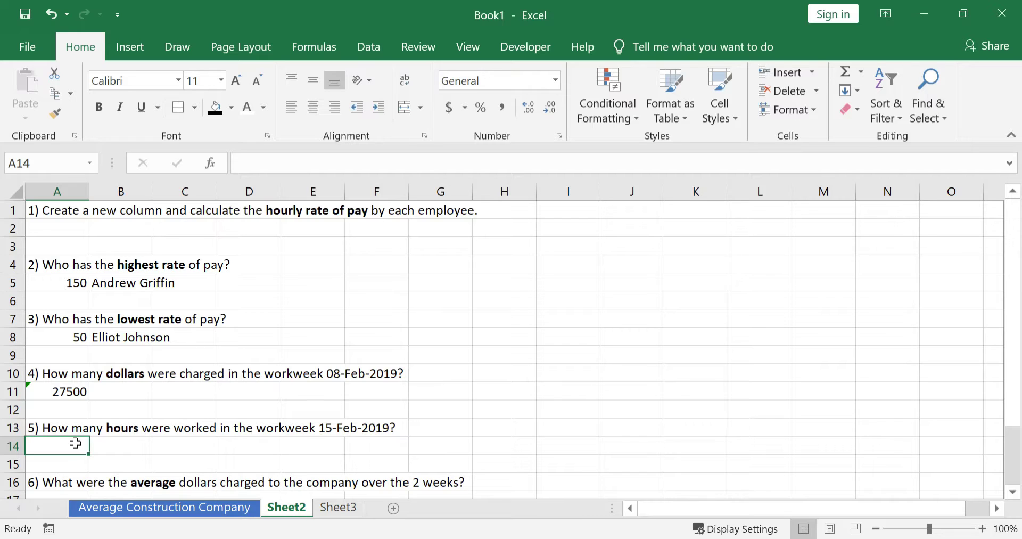
{"action": "type", "text": "="}
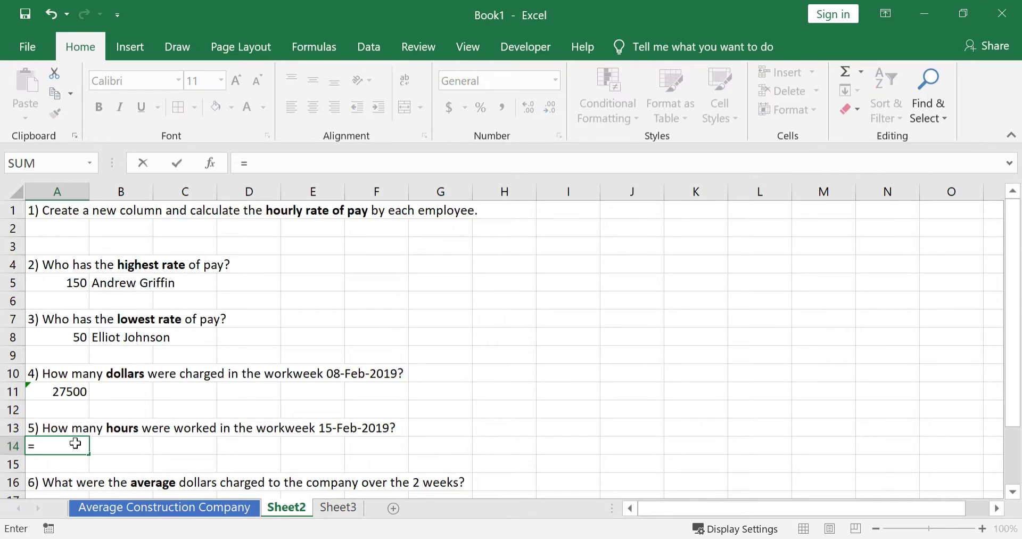
{"action": "type", "text": "sum"}
{"action": "key", "text": "Tab"}
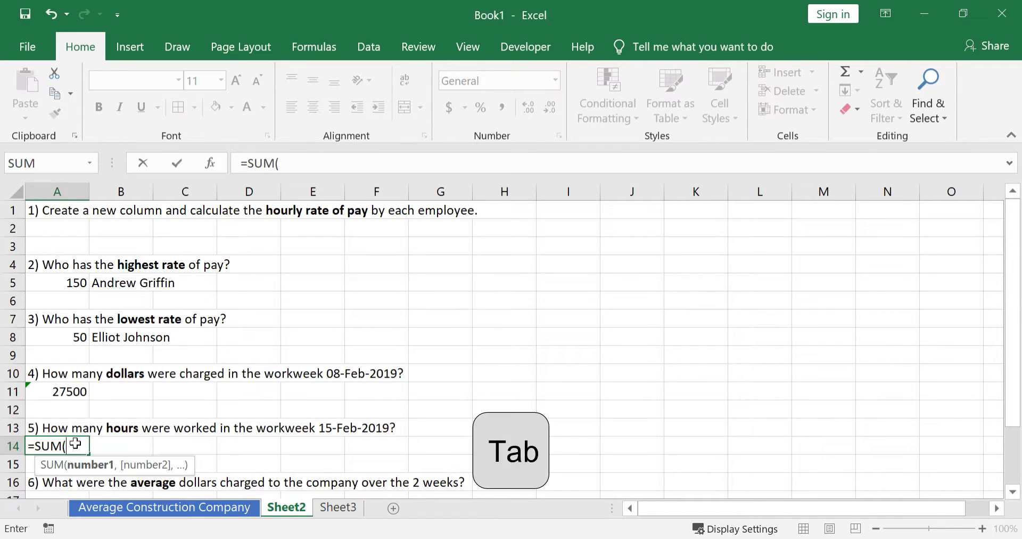
{"action": "left_click", "coordinate": [168, 506]}
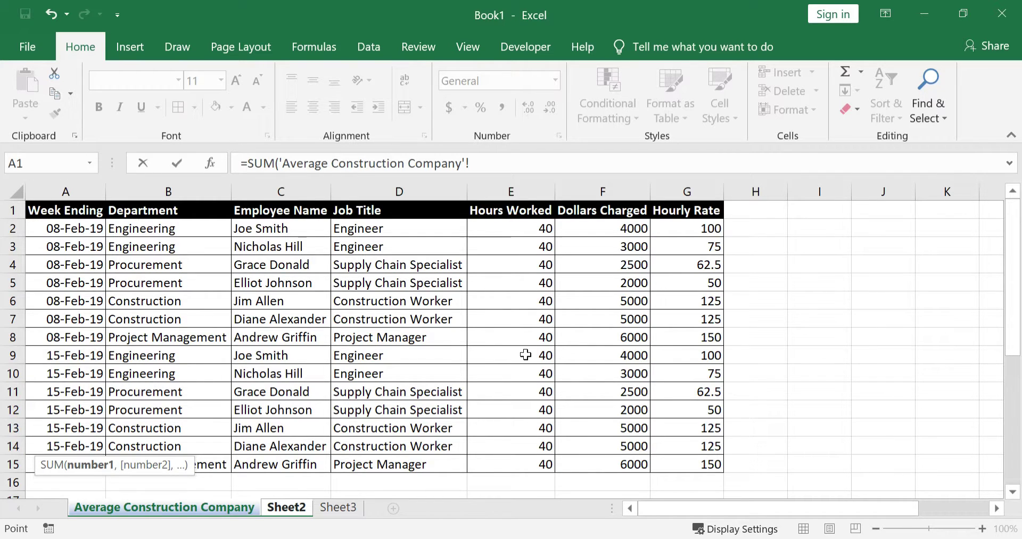
{"action": "left_click_drag", "start_coordinate": [526, 355], "coordinate": [520, 464]}
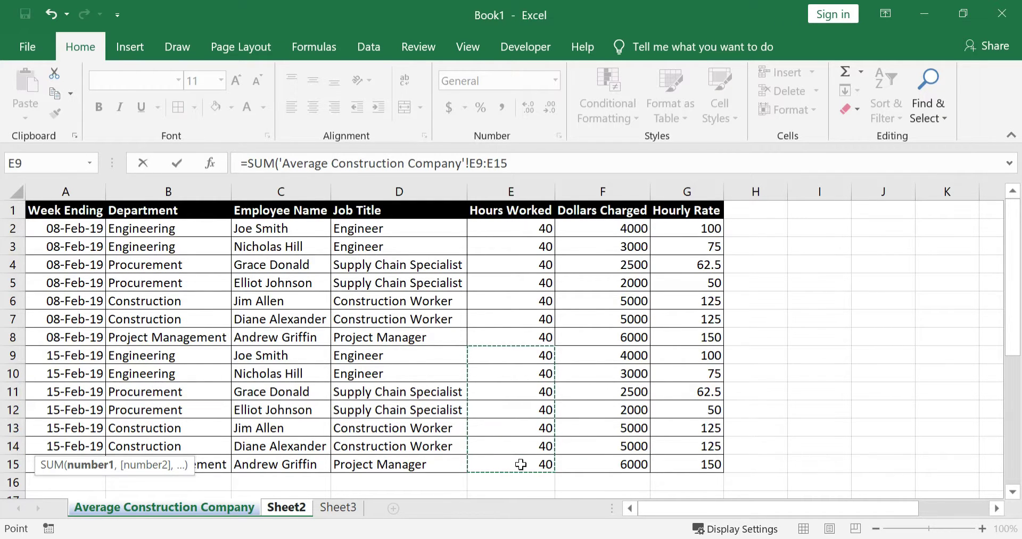
{"action": "key", "text": "Return"}
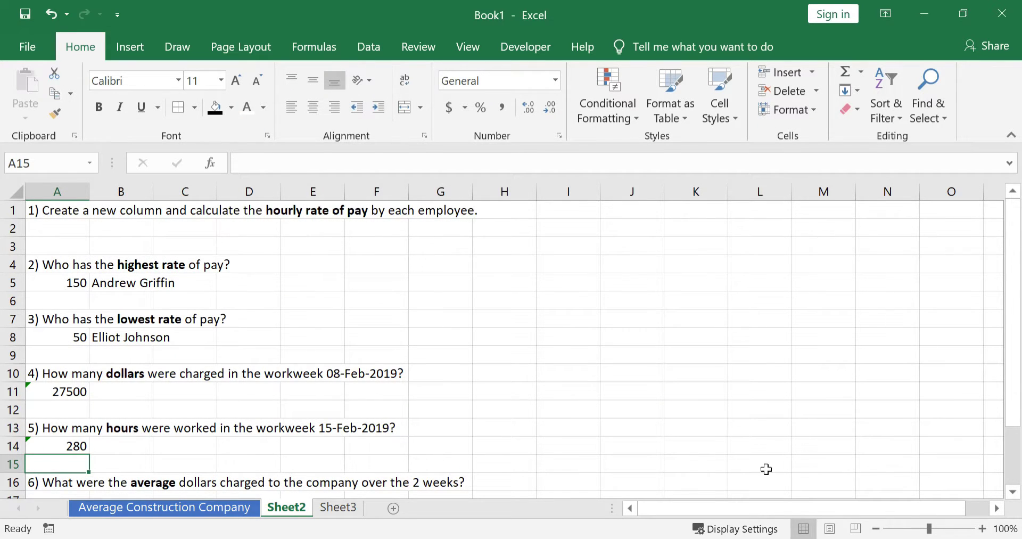
Step: Average the dollars charged over both weeks in Sheet2 cell A17 with an AVERAGE formula over F2:F15 of the Average Construction Company sheet
{"action": "left_click", "coordinate": [1013, 492]}
{"action": "left_click", "coordinate": [1012, 492]}
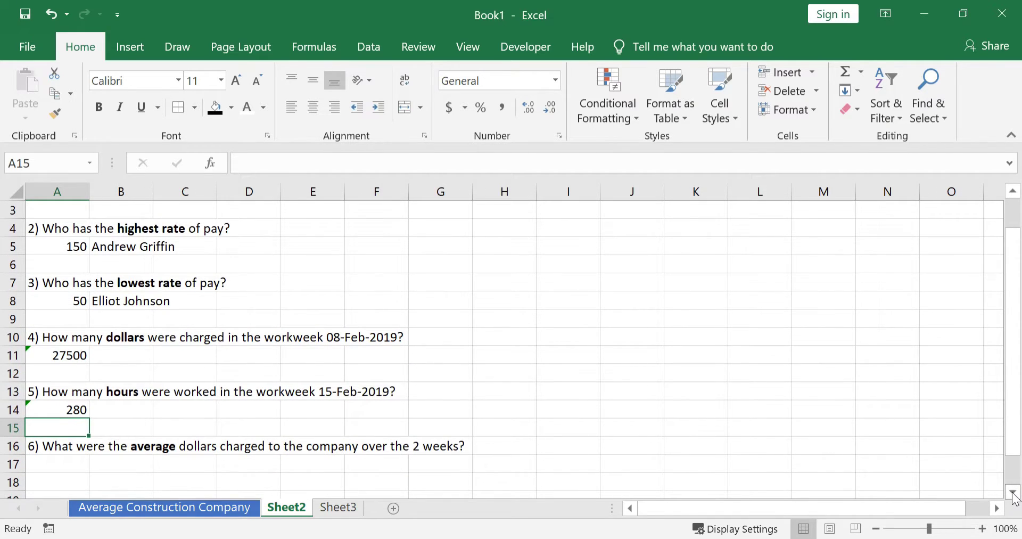
{"action": "left_click", "coordinate": [77, 467]}
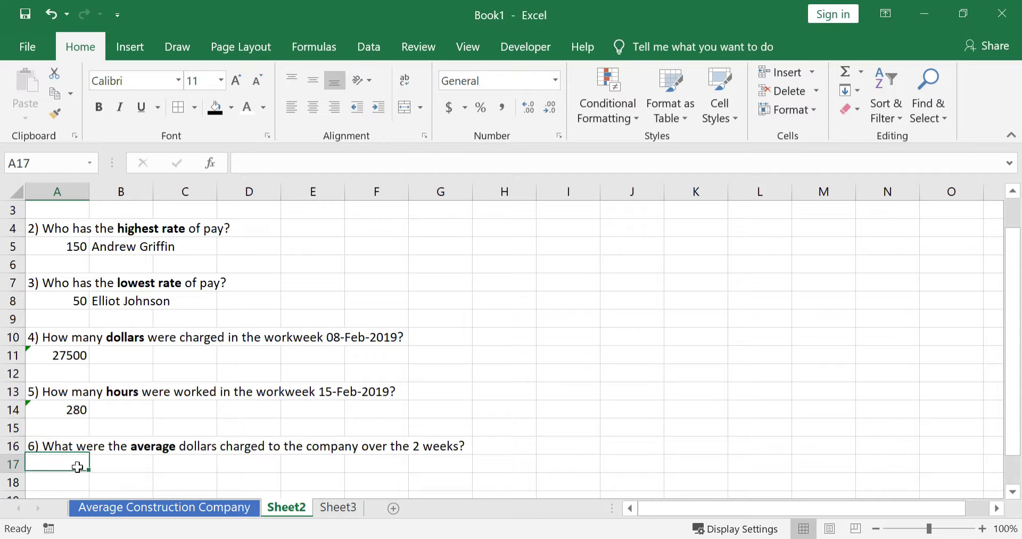
{"action": "type", "text": "="}
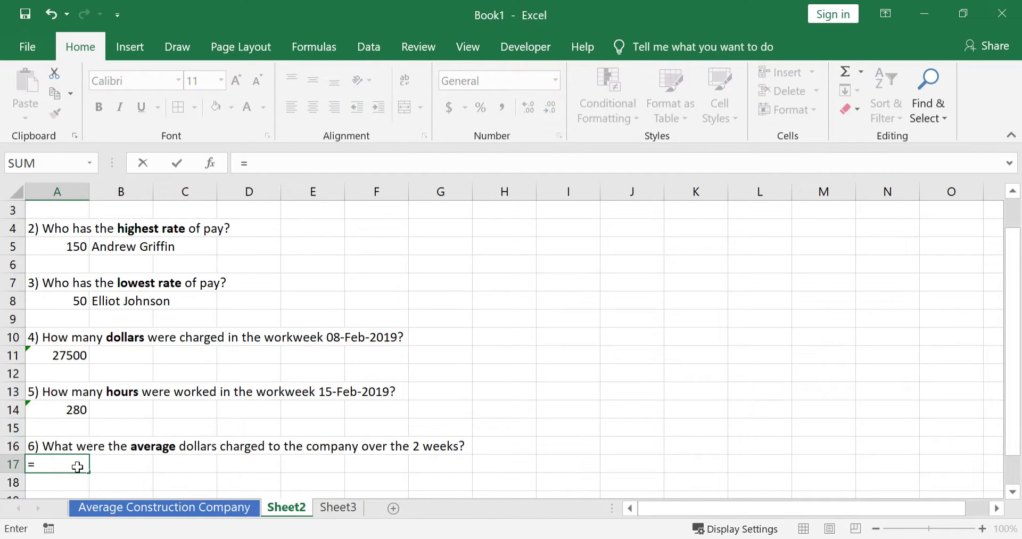
{"action": "type", "text": "aver"}
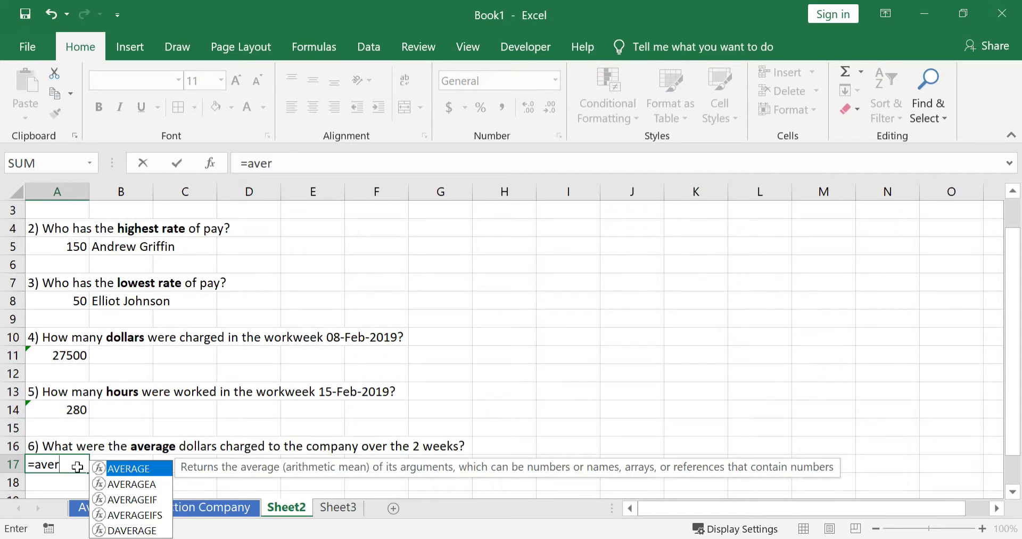
{"action": "key", "text": "Tab"}
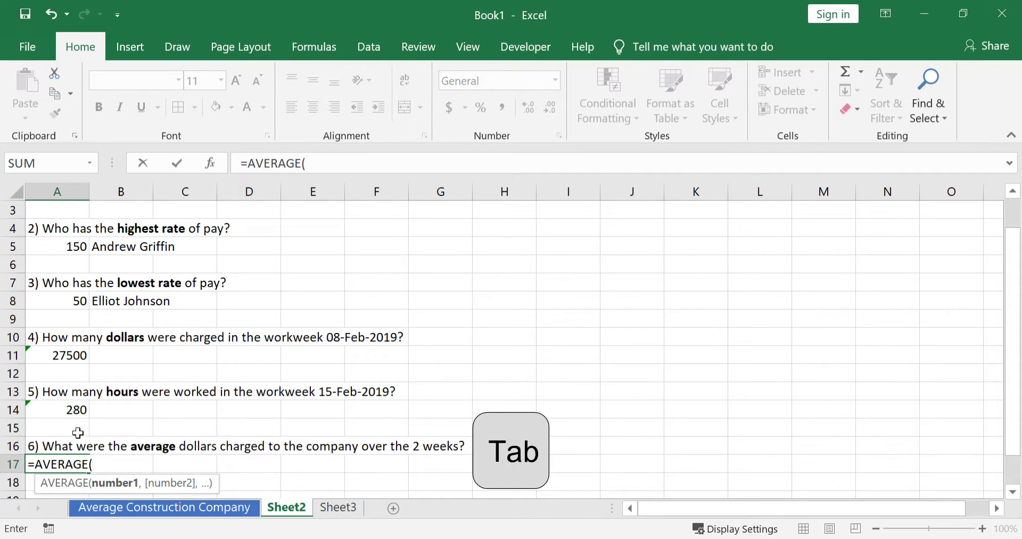
{"action": "left_click", "coordinate": [211, 512]}
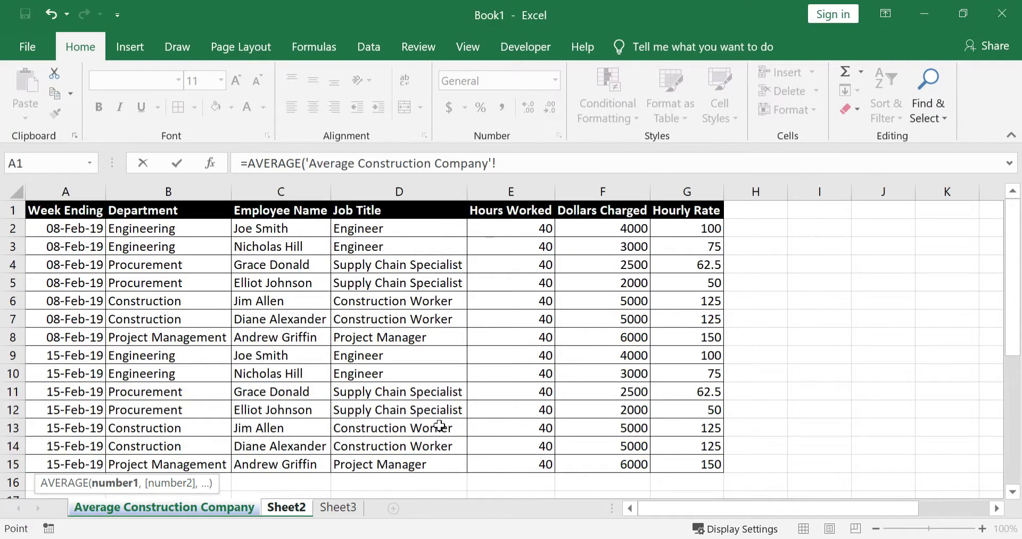
{"action": "left_click_drag", "start_coordinate": [629, 228], "coordinate": [616, 465]}
{"action": "key", "text": "Return"}
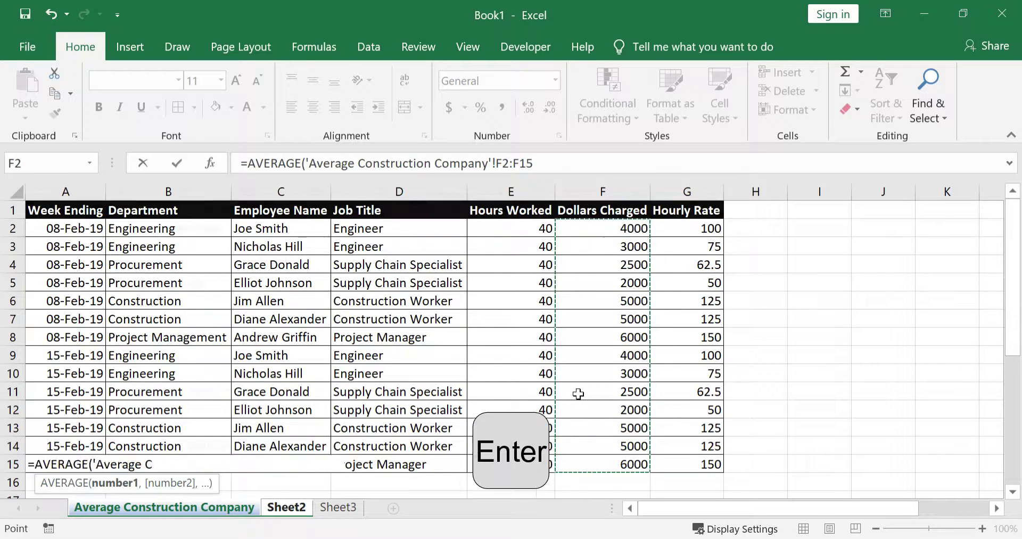